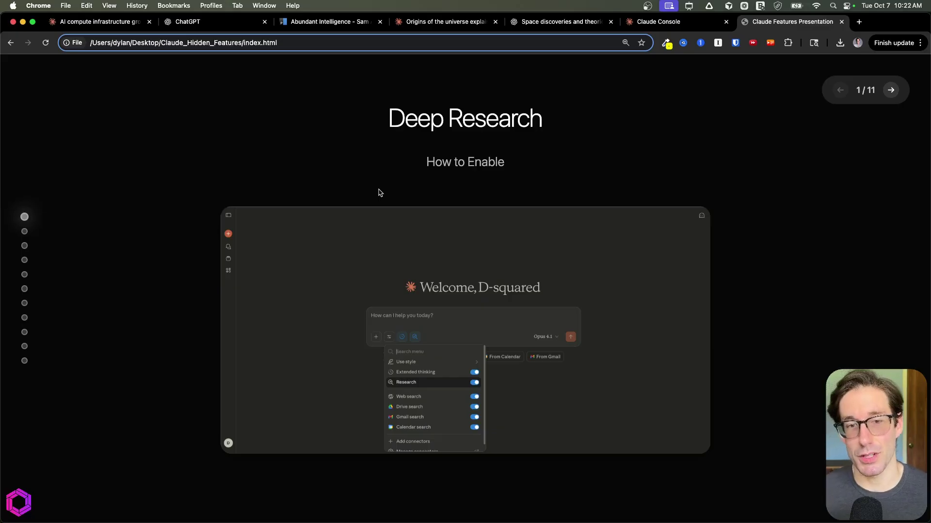
Step: Clear the title selection and load claude.ai in a new browser tab
{"action": "left_click_drag", "start_coordinate": [391, 124], "coordinate": [560, 136]}
{"action": "left_click", "coordinate": [572, 141]}
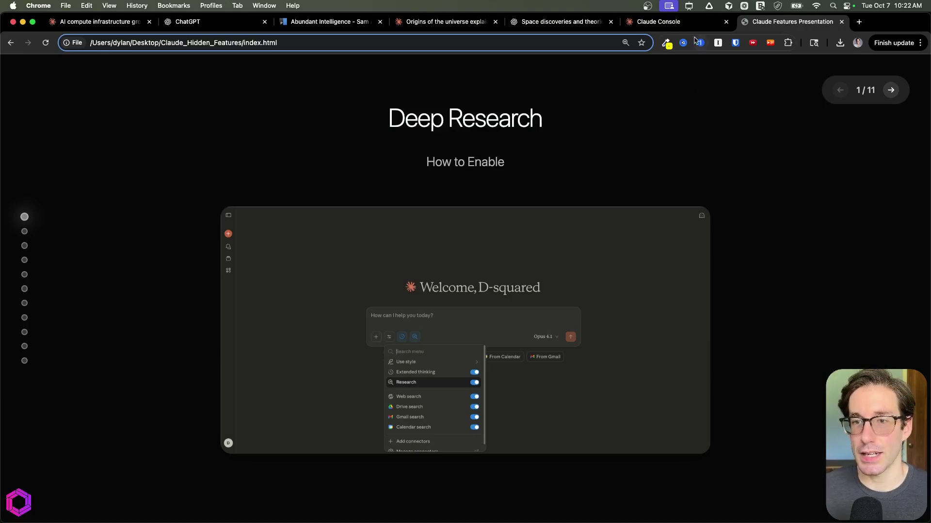
{"action": "key", "text": "super+t"}
{"action": "type", "text": "claude.ai"}
{"action": "key", "text": "Return"}
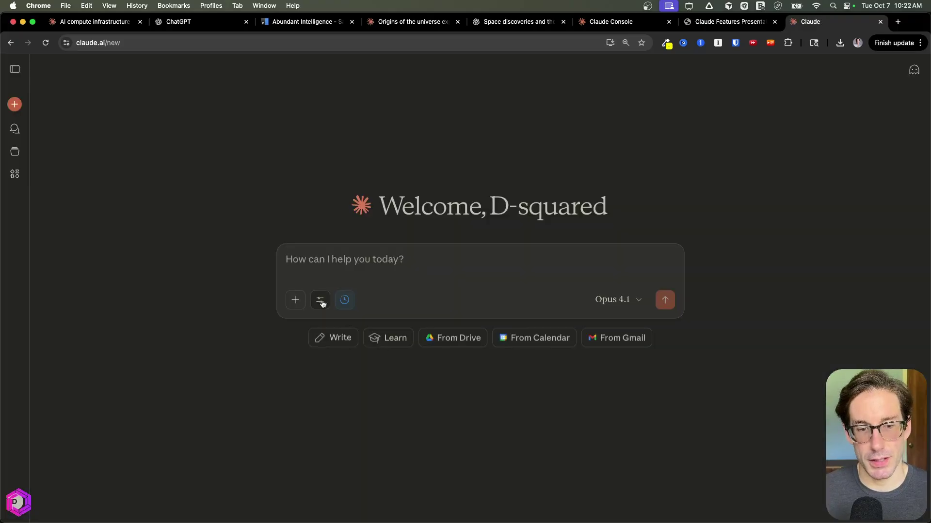
Step: Turn on Research mode, then close the Claude tab and advance to the Research Depth slide
{"action": "left_click", "coordinate": [321, 301]}
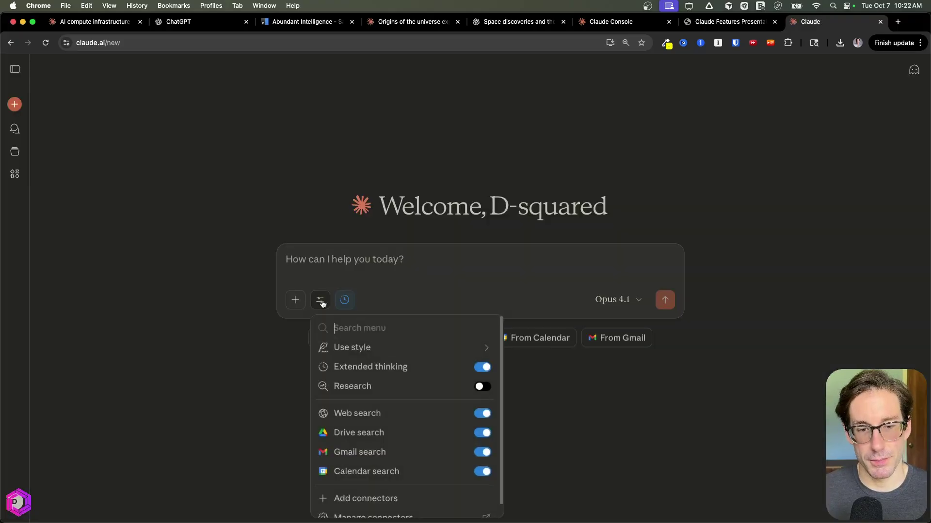
{"action": "left_click", "coordinate": [479, 390]}
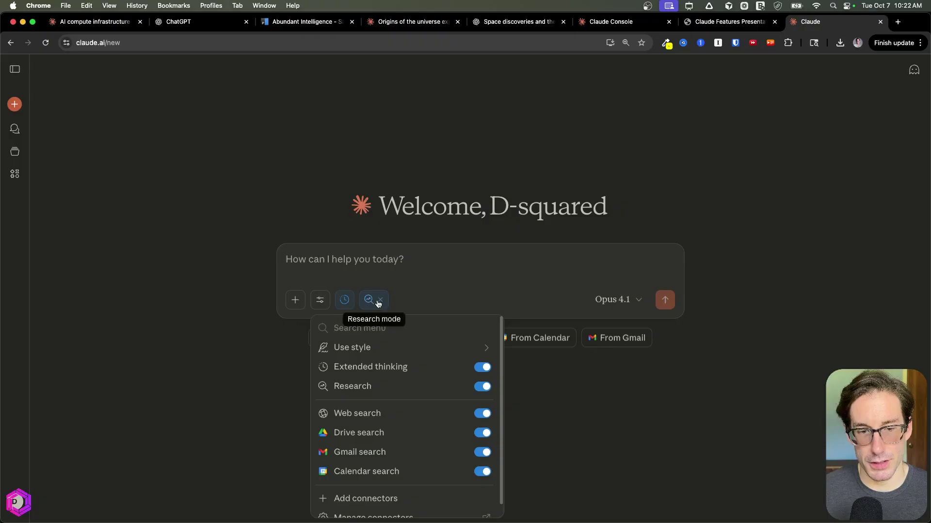
{"action": "key", "text": "Escape"}
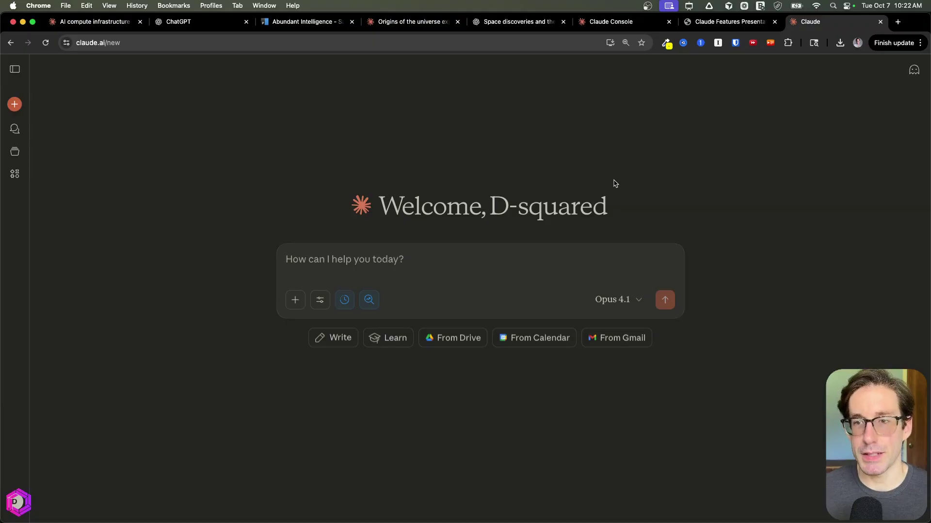
{"action": "key", "text": "super+w"}
{"action": "key", "text": "Right"}
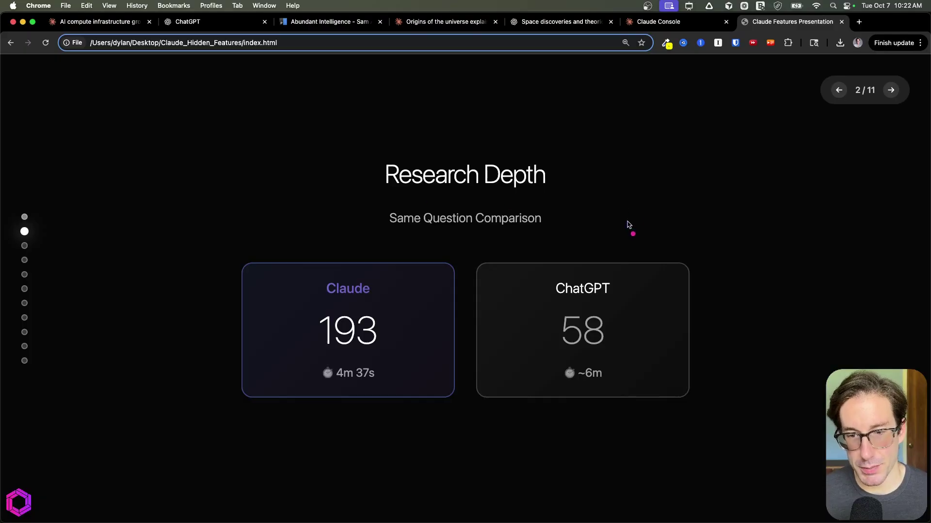
{"action": "left_click_drag", "start_coordinate": [625, 194], "coordinate": [637, 228]}
{"action": "mouse_move", "coordinate": [318, 192]}
{"action": "left_mouse_down"}
{"action": "mouse_move", "coordinate": [341, 227]}
{"action": "mouse_move", "coordinate": [342, 211]}
{"action": "left_mouse_up"}
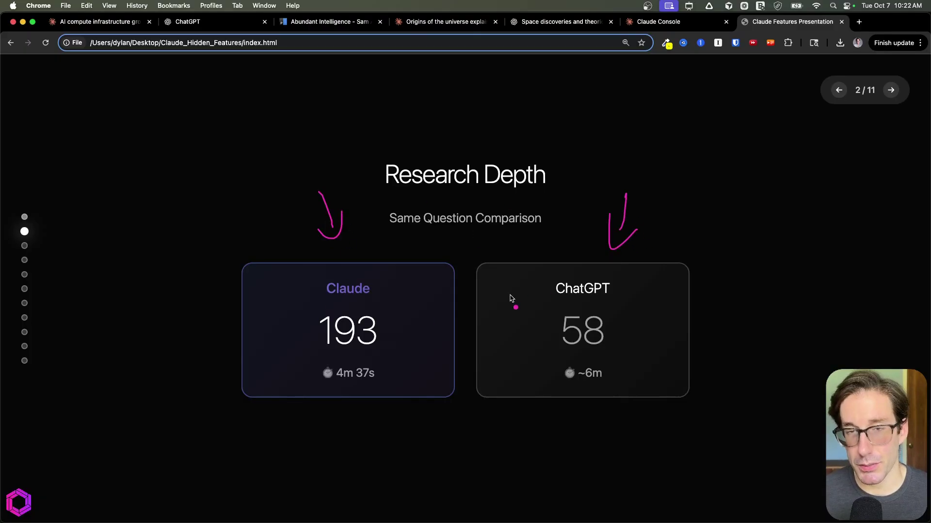
{"action": "left_click_drag", "start_coordinate": [272, 328], "coordinate": [311, 330]}
{"action": "left_click_drag", "start_coordinate": [287, 314], "coordinate": [291, 337]}
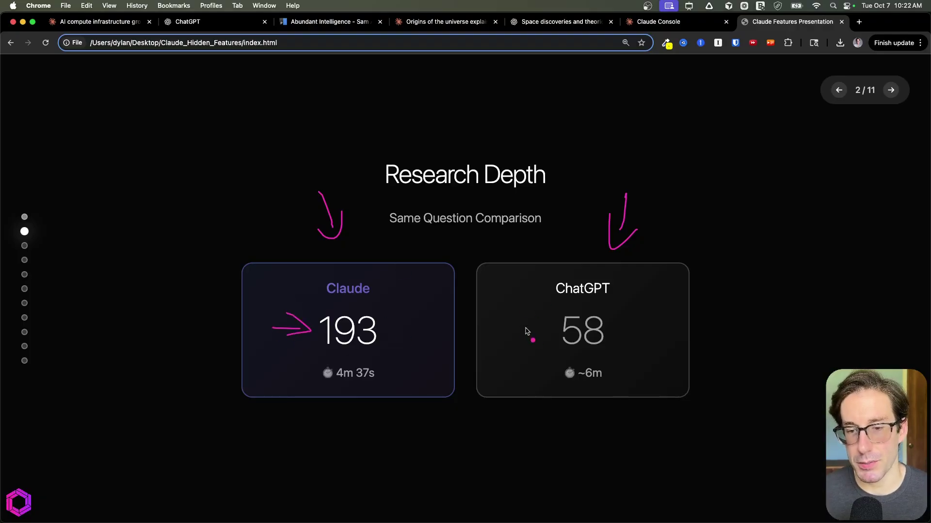
{"action": "left_click_drag", "start_coordinate": [510, 329], "coordinate": [545, 330]}
{"action": "left_click_drag", "start_coordinate": [534, 320], "coordinate": [540, 336]}
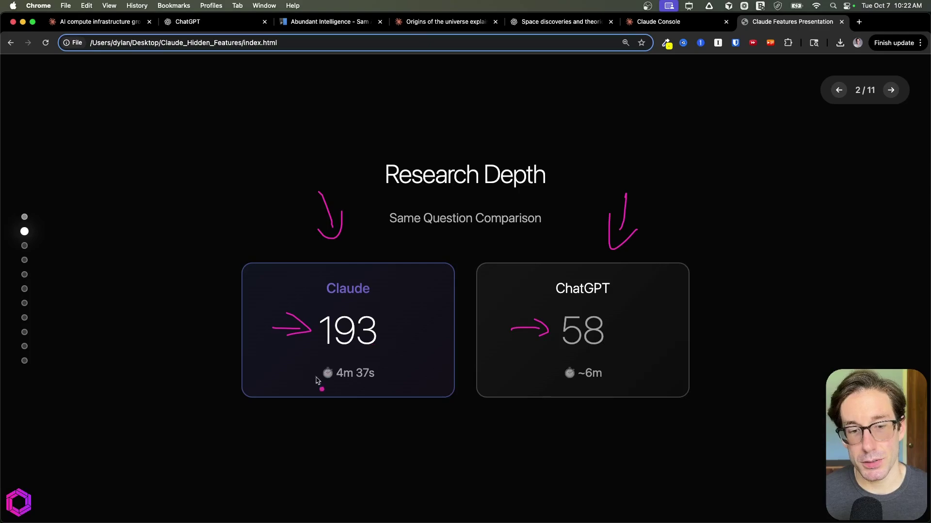
{"action": "mouse_move", "coordinate": [320, 362]}
{"action": "left_mouse_down"}
{"action": "mouse_move", "coordinate": [314, 376]}
{"action": "mouse_move", "coordinate": [325, 390]}
{"action": "left_mouse_up"}
{"action": "mouse_move", "coordinate": [369, 362]}
{"action": "left_mouse_down"}
{"action": "mouse_move", "coordinate": [377, 385]}
{"action": "mouse_move", "coordinate": [369, 386]}
{"action": "left_mouse_up"}
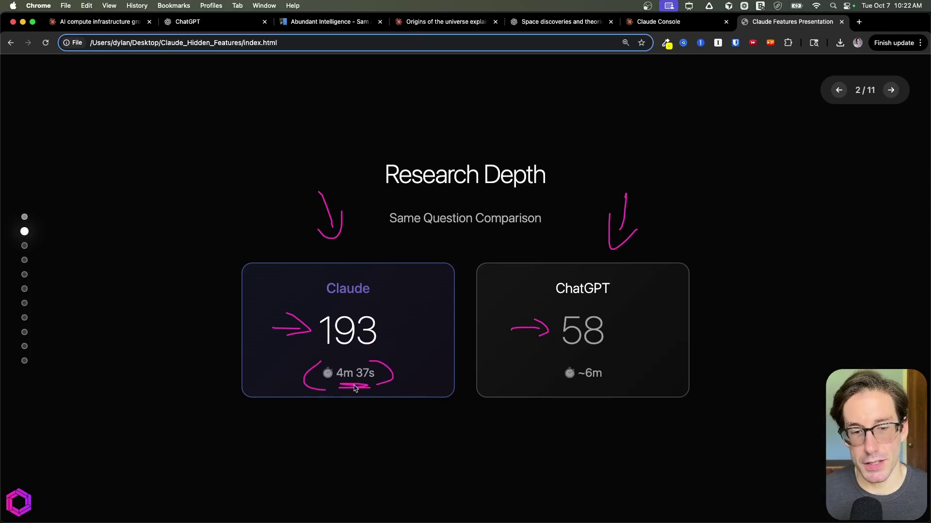
{"action": "left_click_drag", "start_coordinate": [604, 386], "coordinate": [555, 394]}
{"action": "left_click_drag", "start_coordinate": [612, 368], "coordinate": [609, 399]}
{"action": "left_click", "coordinate": [591, 362]}
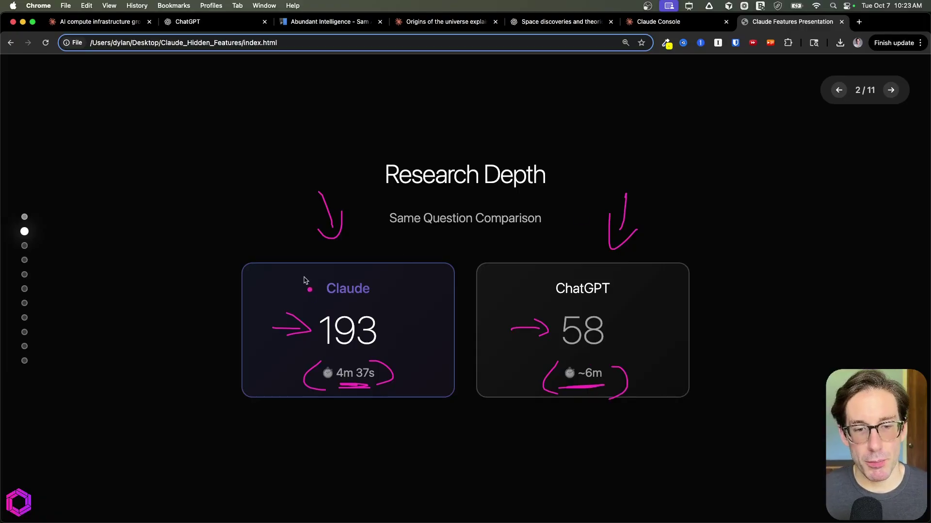
{"action": "left_click_drag", "start_coordinate": [330, 262], "coordinate": [328, 294]}
{"action": "mouse_move", "coordinate": [381, 266]}
{"action": "left_mouse_down"}
{"action": "mouse_move", "coordinate": [397, 279]}
{"action": "mouse_move", "coordinate": [374, 296]}
{"action": "left_mouse_up"}
{"action": "key", "text": "Escape"}
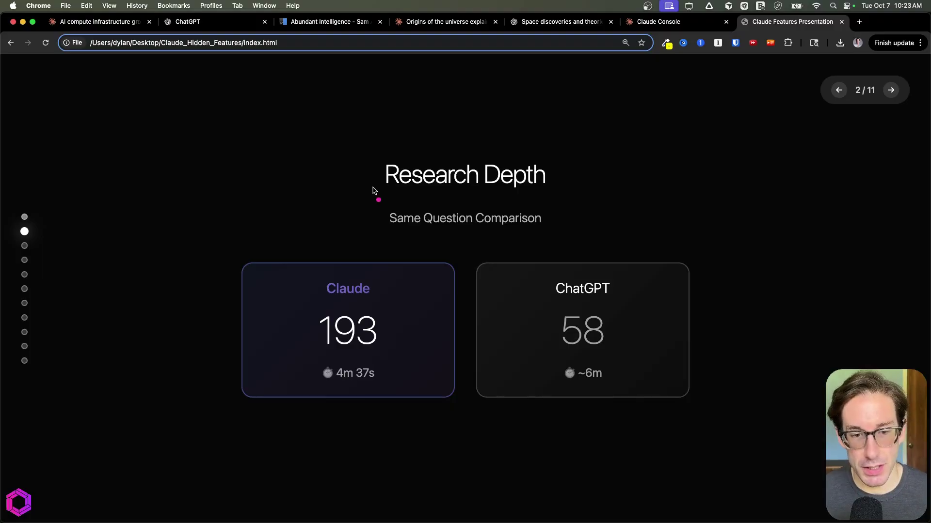
{"action": "left_click_drag", "start_coordinate": [297, 333], "coordinate": [330, 309]}
{"action": "mouse_move", "coordinate": [310, 318]}
{"action": "left_mouse_down"}
{"action": "mouse_move", "coordinate": [345, 349]}
{"action": "mouse_move", "coordinate": [369, 347]}
{"action": "mouse_move", "coordinate": [324, 342]}
{"action": "mouse_move", "coordinate": [378, 297]}
{"action": "left_mouse_up"}
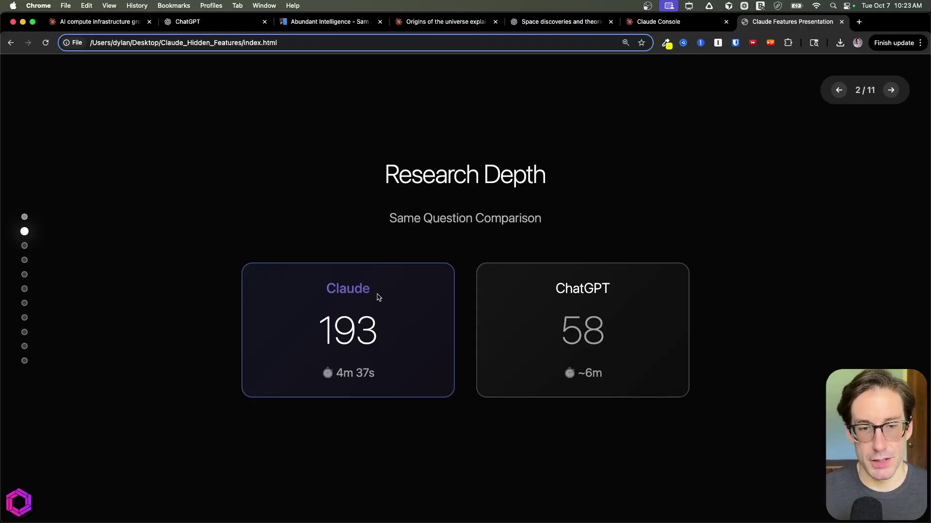
Step: On slide 3, bracket the example prompt and draw arrows into the research system and Lead agent
{"action": "key", "text": "Right"}
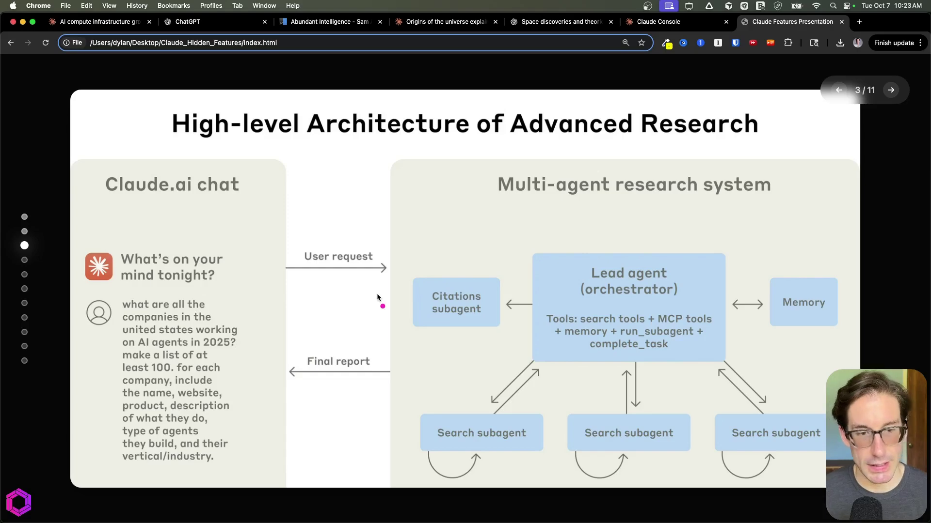
{"action": "mouse_move", "coordinate": [236, 211]}
{"action": "left_mouse_down"}
{"action": "mouse_move", "coordinate": [254, 405]}
{"action": "mouse_move", "coordinate": [206, 473]}
{"action": "left_mouse_up"}
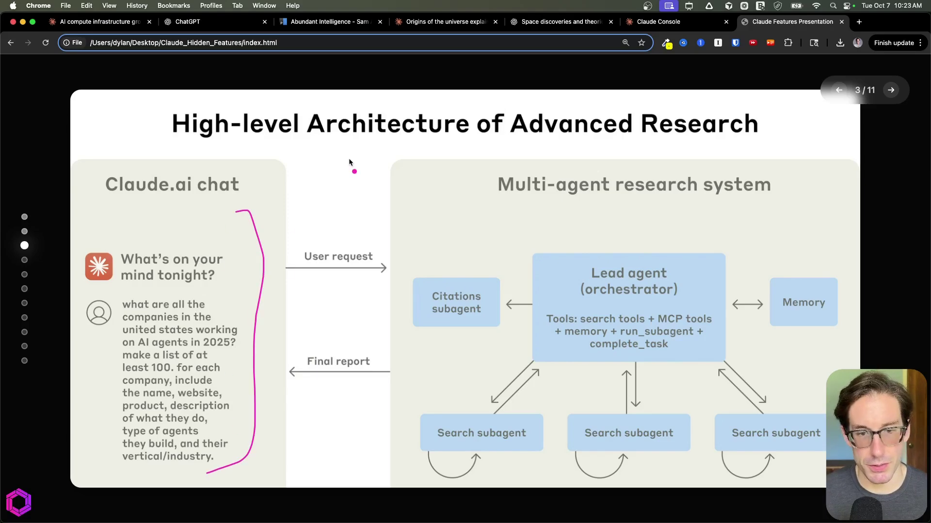
{"action": "mouse_move", "coordinate": [405, 158]}
{"action": "left_mouse_down"}
{"action": "mouse_move", "coordinate": [372, 194]}
{"action": "mouse_move", "coordinate": [378, 232]}
{"action": "left_mouse_up"}
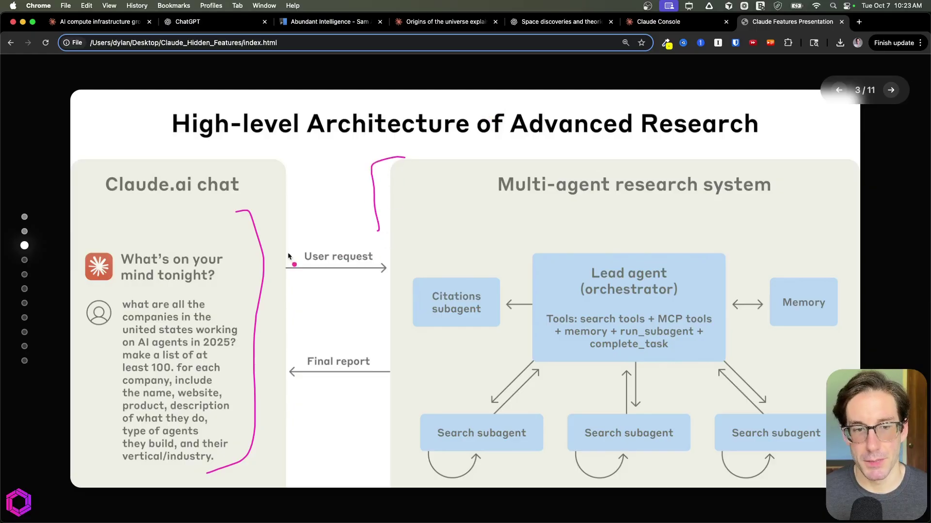
{"action": "mouse_move", "coordinate": [292, 228]}
{"action": "left_mouse_down"}
{"action": "mouse_move", "coordinate": [381, 224]}
{"action": "mouse_move", "coordinate": [368, 242]}
{"action": "mouse_move", "coordinate": [361, 213]}
{"action": "mouse_move", "coordinate": [369, 245]}
{"action": "left_mouse_up"}
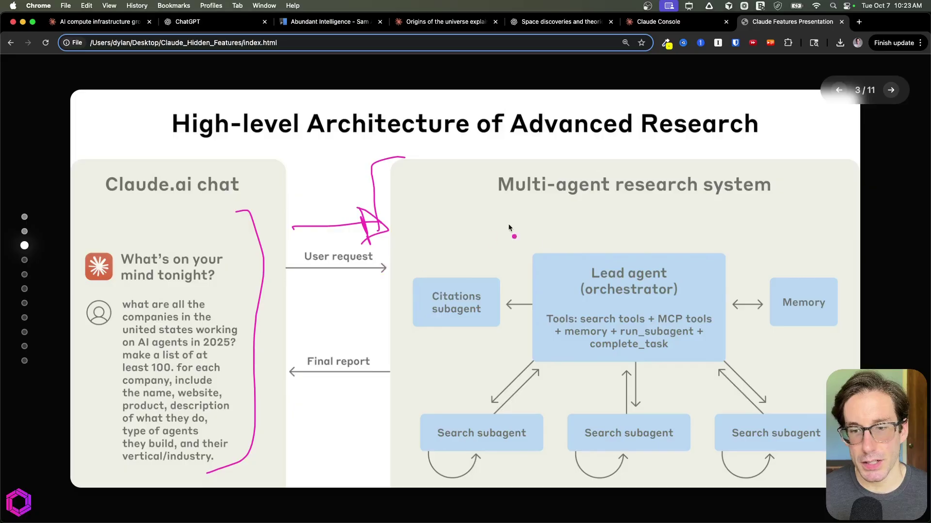
{"action": "mouse_move", "coordinate": [620, 228]}
{"action": "left_mouse_down"}
{"action": "mouse_move", "coordinate": [621, 249]}
{"action": "mouse_move", "coordinate": [634, 246]}
{"action": "left_mouse_up"}
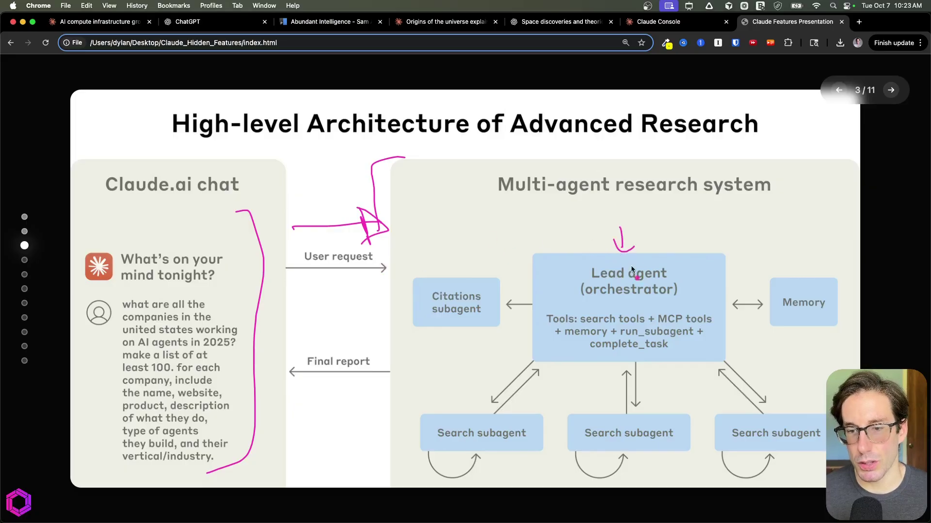
{"action": "mouse_move", "coordinate": [650, 285]}
{"action": "left_mouse_down"}
{"action": "mouse_move", "coordinate": [643, 282]}
{"action": "mouse_move", "coordinate": [654, 281]}
{"action": "left_mouse_up"}
{"action": "left_click", "coordinate": [651, 259]}
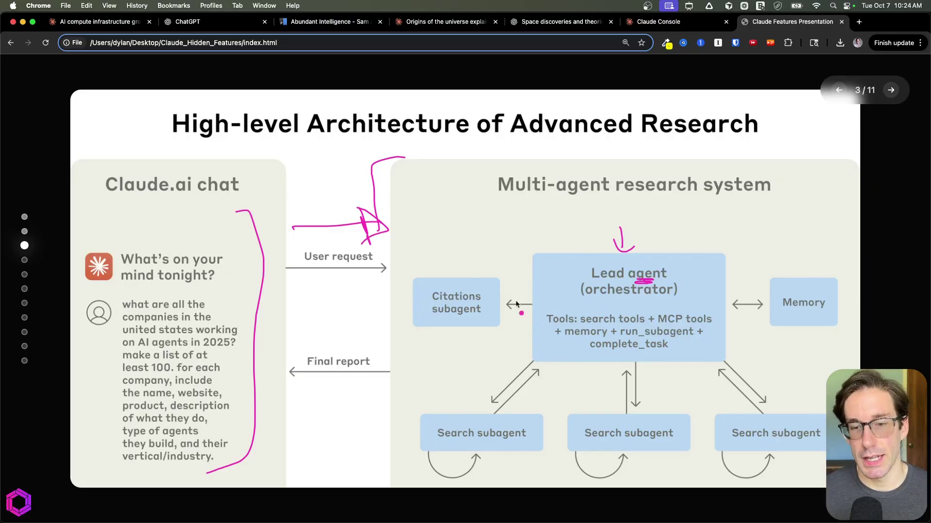
Step: Draw arrows from Lead agent to the Search, Citations and Memory subagents and trace the path to Final report
{"action": "left_click_drag", "start_coordinate": [539, 342], "coordinate": [486, 393]}
{"action": "mouse_move", "coordinate": [497, 367]}
{"action": "left_mouse_down"}
{"action": "mouse_move", "coordinate": [487, 392]}
{"action": "mouse_move", "coordinate": [512, 383]}
{"action": "left_mouse_up"}
{"action": "mouse_move", "coordinate": [496, 446]}
{"action": "left_mouse_down"}
{"action": "mouse_move", "coordinate": [465, 445]}
{"action": "mouse_move", "coordinate": [496, 445]}
{"action": "left_mouse_up"}
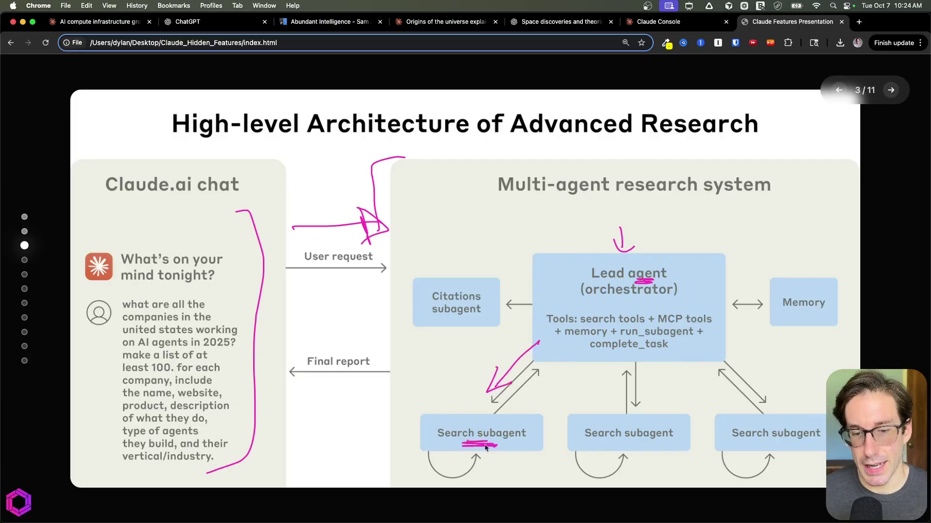
{"action": "left_click", "coordinate": [504, 443]}
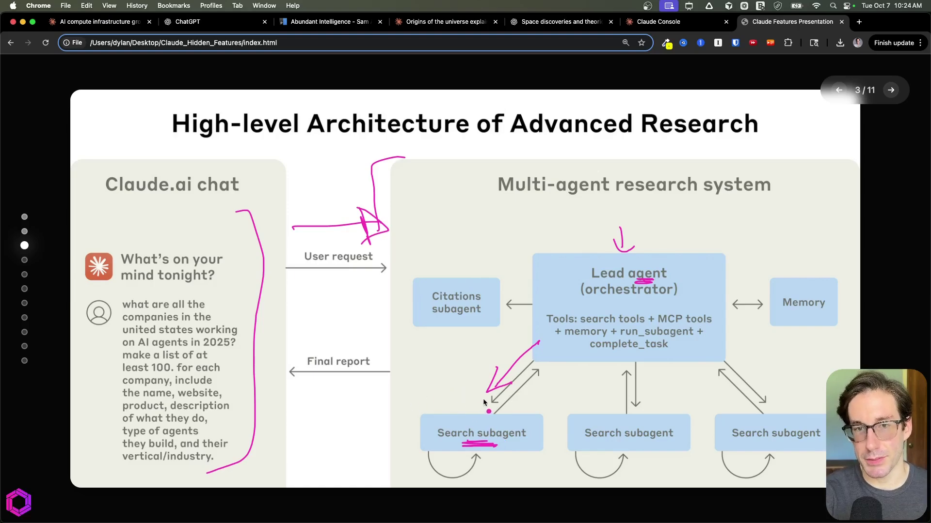
{"action": "left_click_drag", "start_coordinate": [615, 369], "coordinate": [615, 407]}
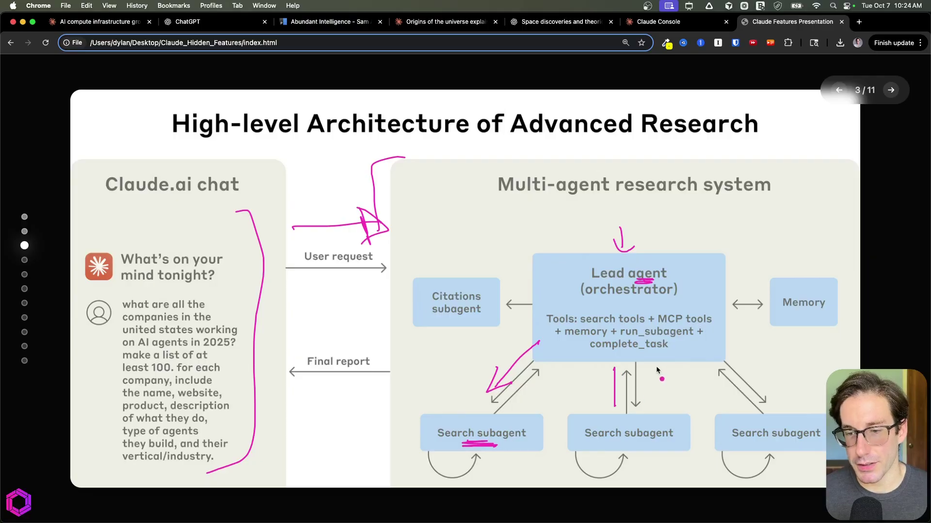
{"action": "left_click_drag", "start_coordinate": [703, 367], "coordinate": [745, 402]}
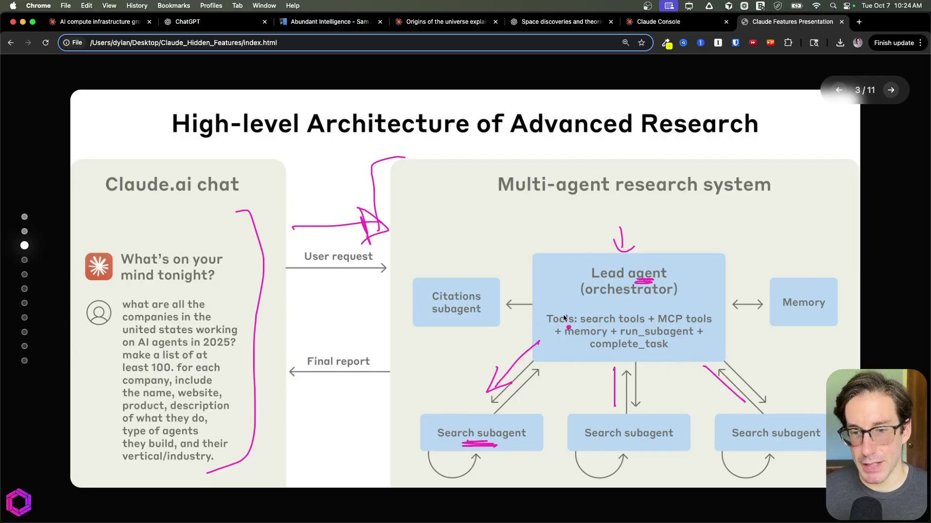
{"action": "left_click_drag", "start_coordinate": [575, 248], "coordinate": [504, 296]}
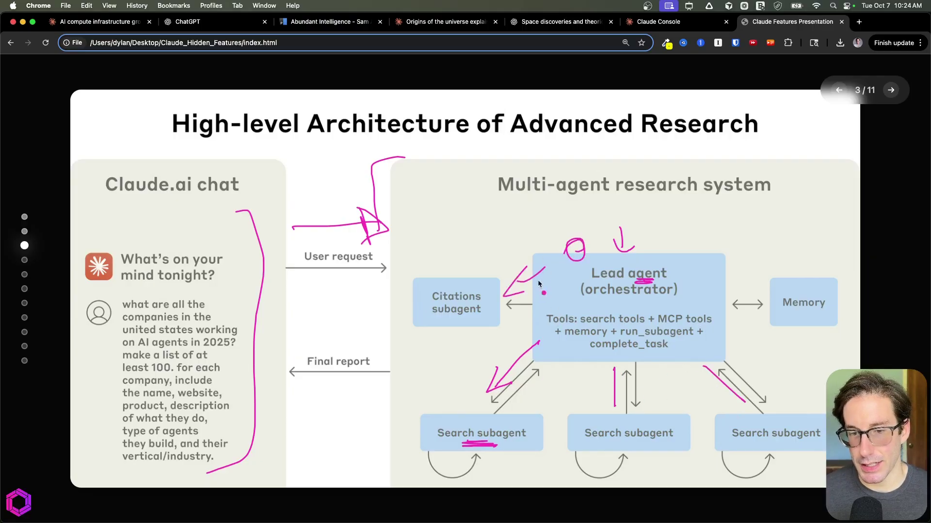
{"action": "mouse_move", "coordinate": [710, 285]}
{"action": "left_mouse_down"}
{"action": "mouse_move", "coordinate": [753, 291]}
{"action": "mouse_move", "coordinate": [738, 298]}
{"action": "left_mouse_up"}
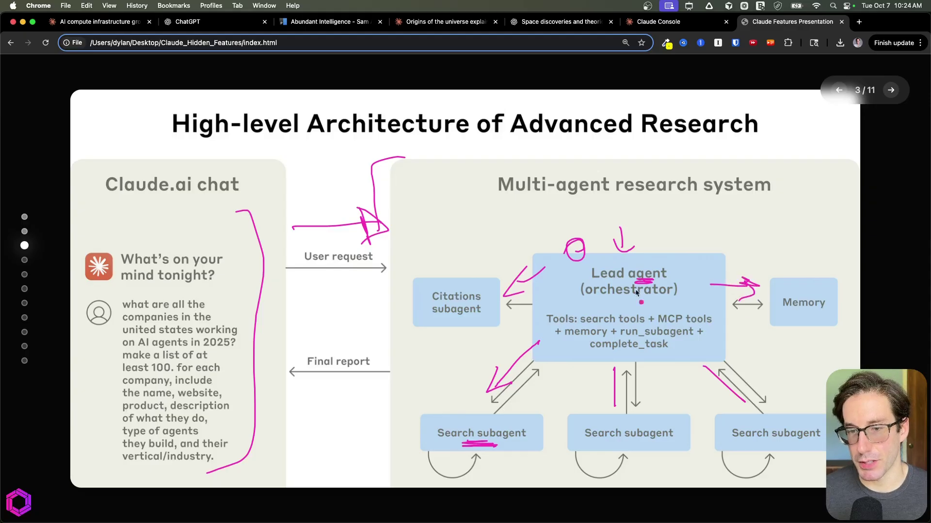
{"action": "mouse_move", "coordinate": [561, 245]}
{"action": "left_mouse_down"}
{"action": "mouse_move", "coordinate": [422, 255]}
{"action": "mouse_move", "coordinate": [301, 373]}
{"action": "mouse_move", "coordinate": [319, 401]}
{"action": "left_mouse_up"}
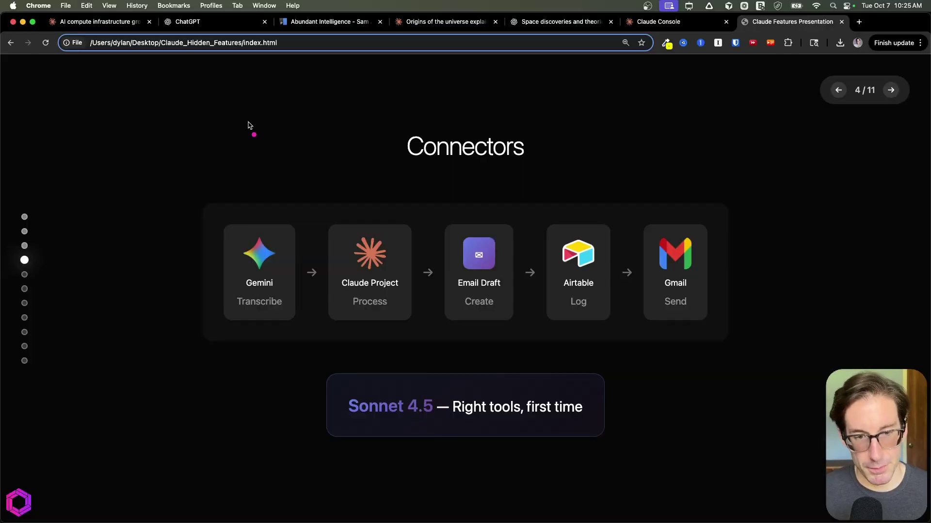
{"action": "left_click_drag", "start_coordinate": [401, 114], "coordinate": [405, 162]}
{"action": "mouse_move", "coordinate": [523, 113]}
{"action": "left_mouse_down"}
{"action": "mouse_move", "coordinate": [535, 158]}
{"action": "mouse_move", "coordinate": [445, 168]}
{"action": "left_mouse_up"}
{"action": "left_click", "coordinate": [477, 132]}
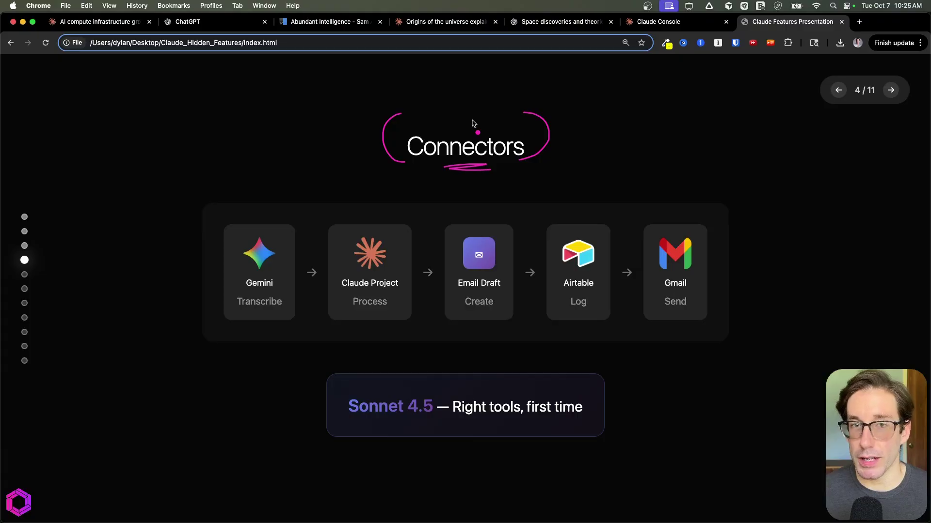
{"action": "mouse_move", "coordinate": [545, 125]}
{"action": "left_mouse_down"}
{"action": "mouse_move", "coordinate": [672, 79]}
{"action": "mouse_move", "coordinate": [714, 82]}
{"action": "mouse_move", "coordinate": [721, 114]}
{"action": "mouse_move", "coordinate": [607, 116]}
{"action": "left_mouse_up"}
{"action": "left_click", "coordinate": [650, 78]}
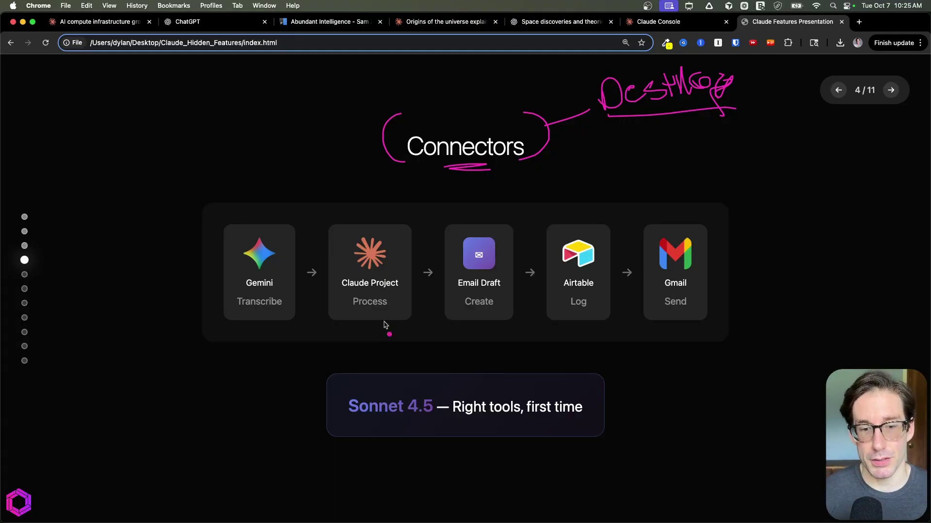
{"action": "left_click_drag", "start_coordinate": [337, 366], "coordinate": [331, 438]}
{"action": "mouse_move", "coordinate": [591, 367]}
{"action": "left_mouse_down"}
{"action": "mouse_move", "coordinate": [610, 372]}
{"action": "mouse_move", "coordinate": [581, 435]}
{"action": "left_mouse_up"}
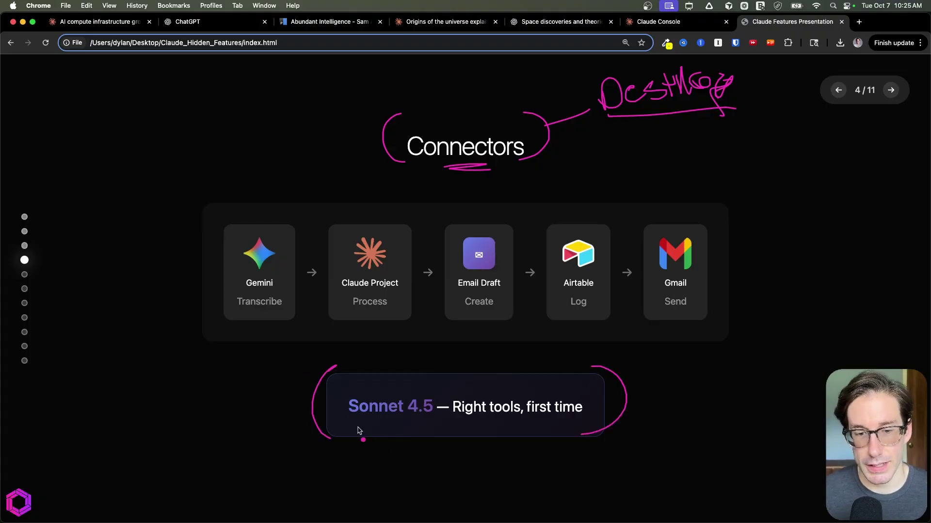
{"action": "left_click_drag", "start_coordinate": [379, 441], "coordinate": [420, 436]}
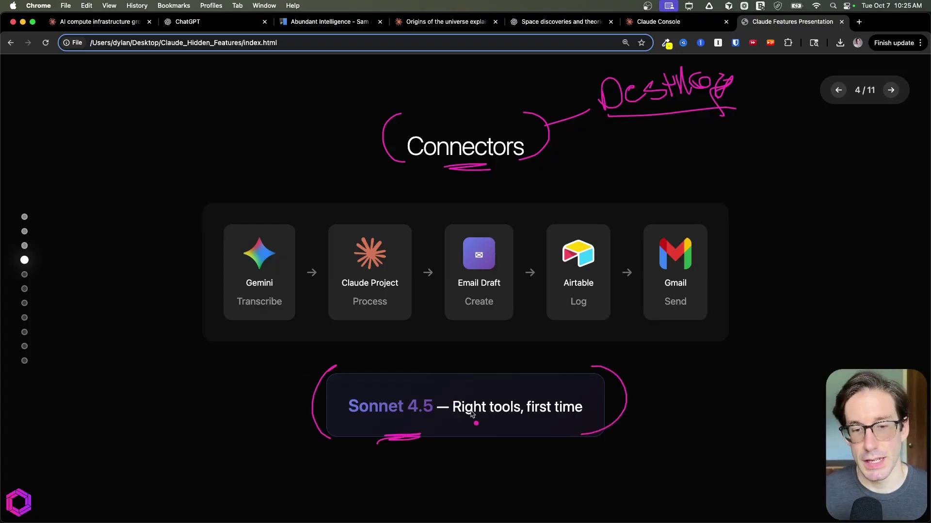
{"action": "left_click_drag", "start_coordinate": [483, 429], "coordinate": [516, 424]}
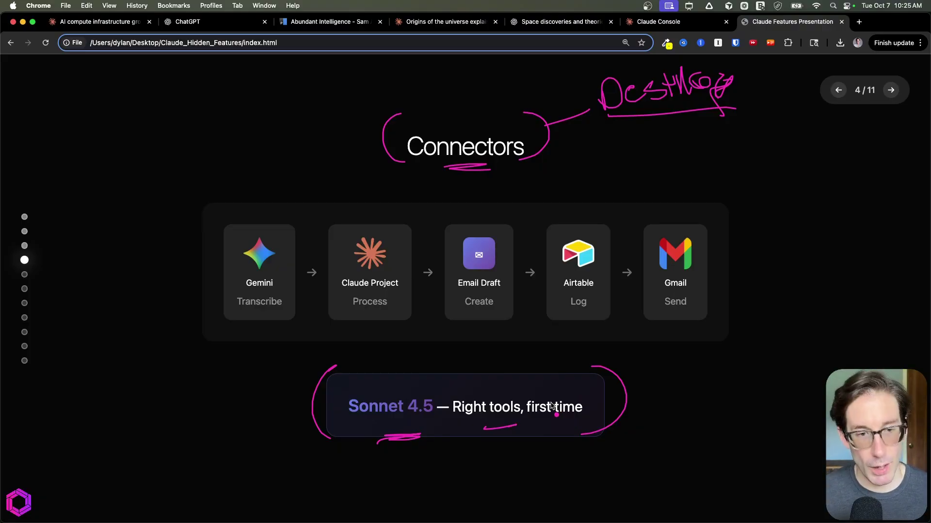
{"action": "mouse_move", "coordinate": [259, 134]}
{"action": "left_mouse_down"}
{"action": "mouse_move", "coordinate": [269, 186]}
{"action": "mouse_move", "coordinate": [279, 161]}
{"action": "left_mouse_up"}
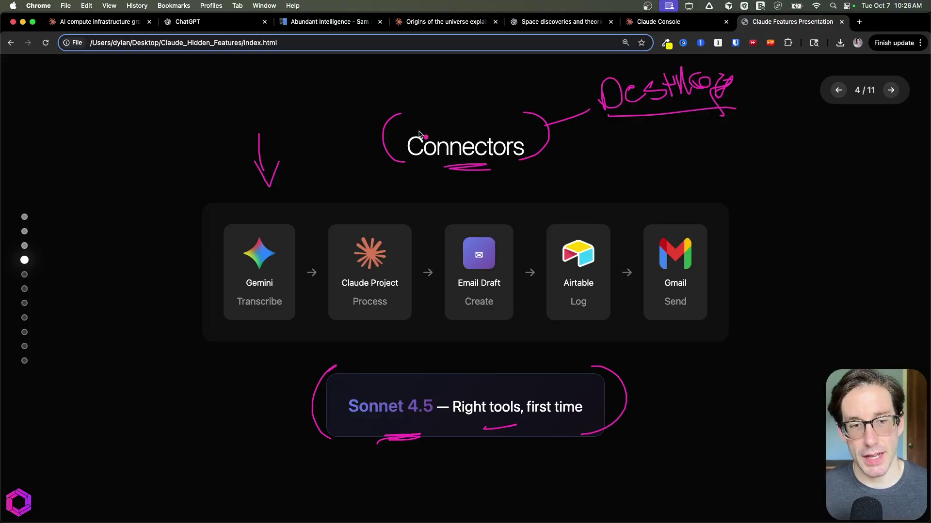
{"action": "mouse_move", "coordinate": [244, 177]}
{"action": "left_mouse_down"}
{"action": "mouse_move", "coordinate": [247, 219]}
{"action": "mouse_move", "coordinate": [258, 203]}
{"action": "left_mouse_up"}
{"action": "left_click_drag", "start_coordinate": [273, 288], "coordinate": [246, 289]}
{"action": "left_click", "coordinate": [252, 301]}
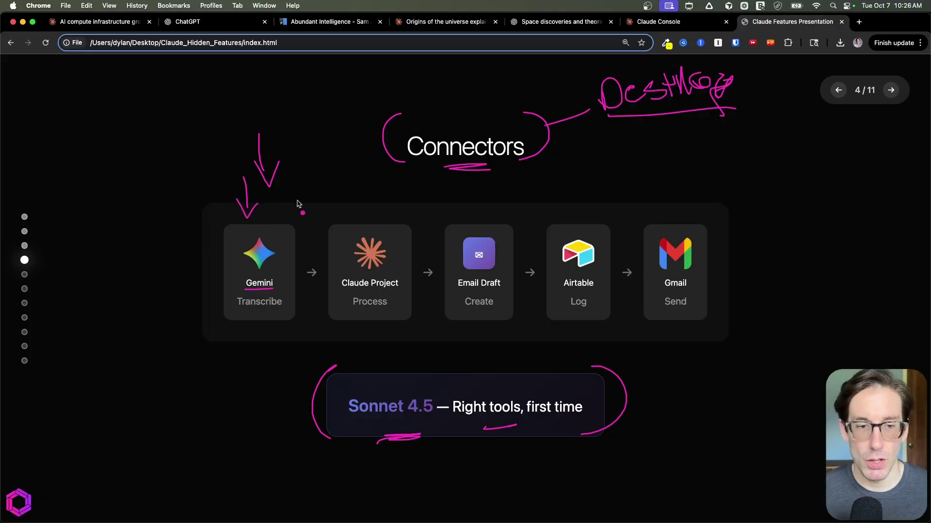
{"action": "mouse_move", "coordinate": [361, 212]}
{"action": "left_mouse_down"}
{"action": "mouse_move", "coordinate": [374, 208]}
{"action": "mouse_move", "coordinate": [365, 209]}
{"action": "left_mouse_up"}
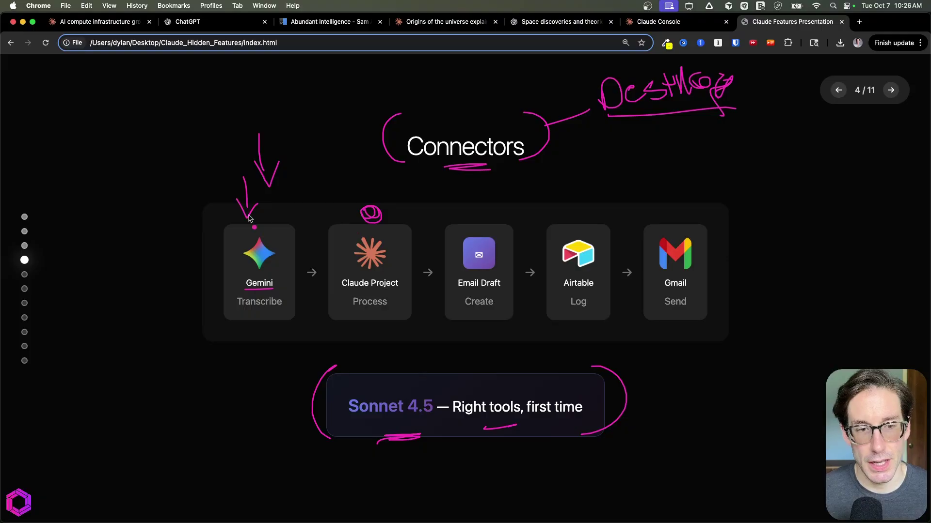
{"action": "mouse_move", "coordinate": [280, 226]}
{"action": "left_mouse_down"}
{"action": "mouse_move", "coordinate": [319, 208]}
{"action": "mouse_move", "coordinate": [328, 234]}
{"action": "left_mouse_up"}
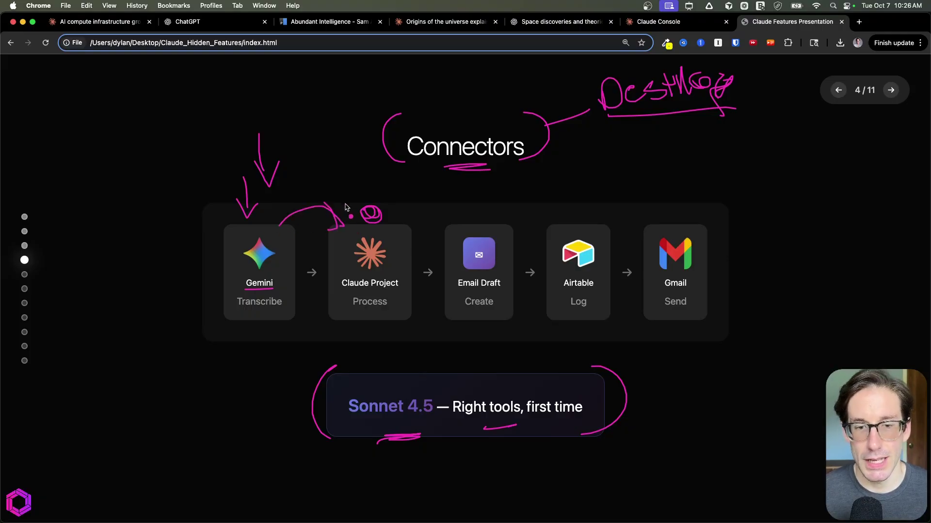
{"action": "left_click_drag", "start_coordinate": [410, 235], "coordinate": [447, 227]}
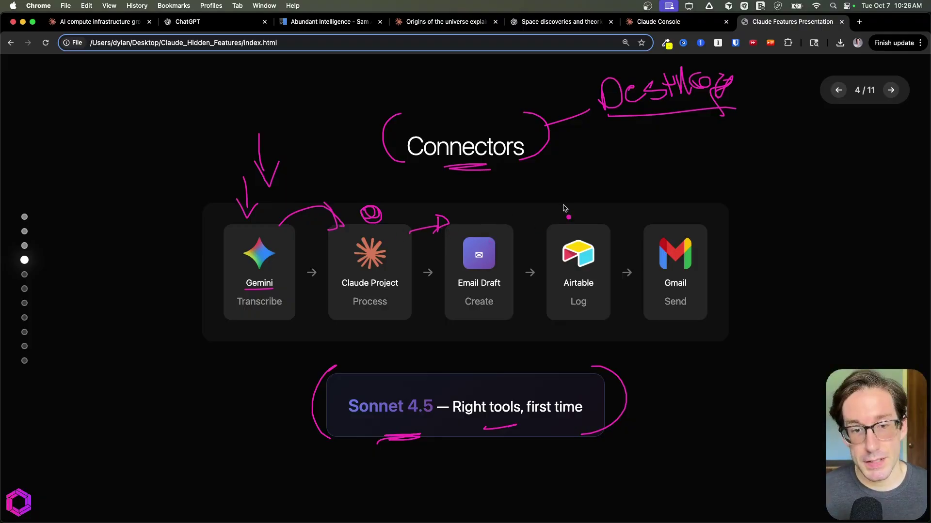
{"action": "mouse_move", "coordinate": [404, 224]}
{"action": "left_mouse_down"}
{"action": "mouse_move", "coordinate": [439, 195]}
{"action": "mouse_move", "coordinate": [545, 219]}
{"action": "mouse_move", "coordinate": [516, 224]}
{"action": "mouse_move", "coordinate": [531, 208]}
{"action": "left_mouse_up"}
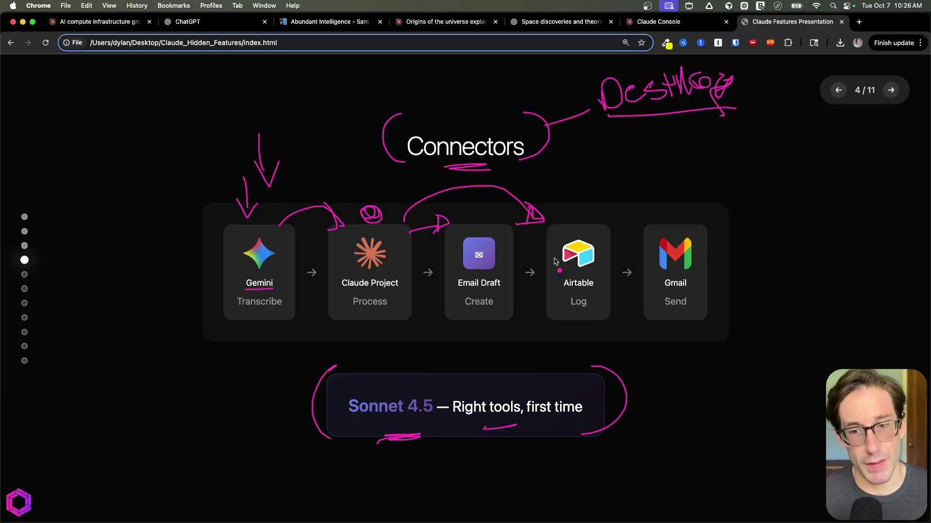
{"action": "mouse_move", "coordinate": [596, 219]}
{"action": "left_mouse_down"}
{"action": "mouse_move", "coordinate": [659, 193]}
{"action": "mouse_move", "coordinate": [637, 213]}
{"action": "mouse_move", "coordinate": [652, 206]}
{"action": "left_mouse_up"}
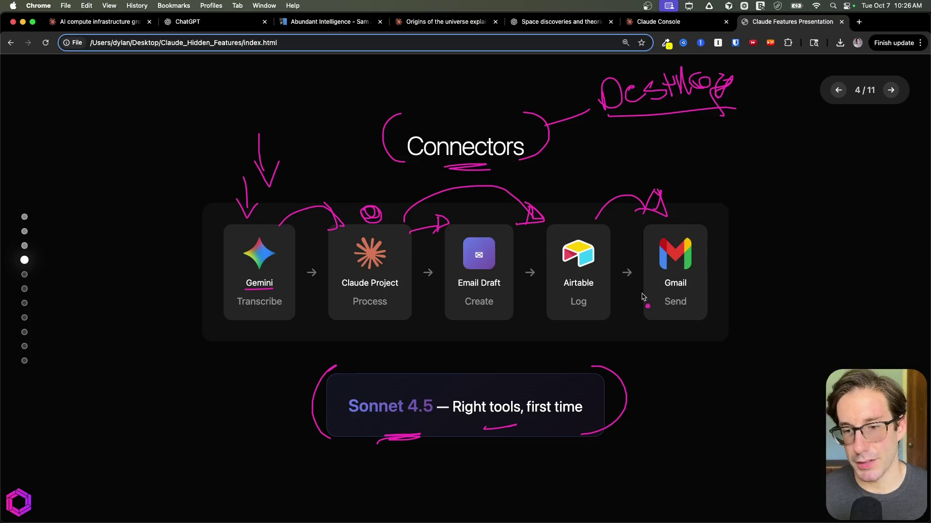
{"action": "left_click_drag", "start_coordinate": [697, 318], "coordinate": [645, 318]}
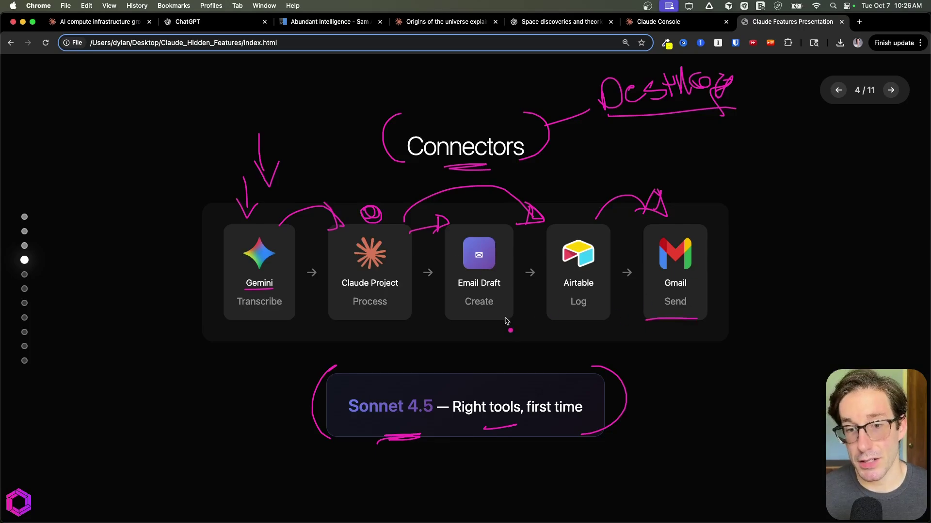
{"action": "mouse_move", "coordinate": [507, 322]}
{"action": "left_mouse_down"}
{"action": "mouse_move", "coordinate": [645, 314]}
{"action": "mouse_move", "coordinate": [649, 324]}
{"action": "left_mouse_up"}
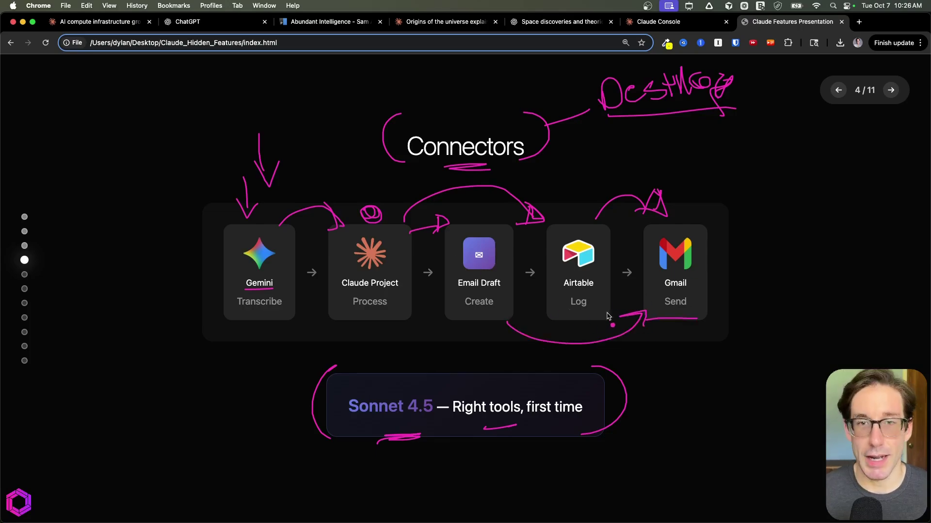
{"action": "left_click_drag", "start_coordinate": [496, 323], "coordinate": [458, 322]}
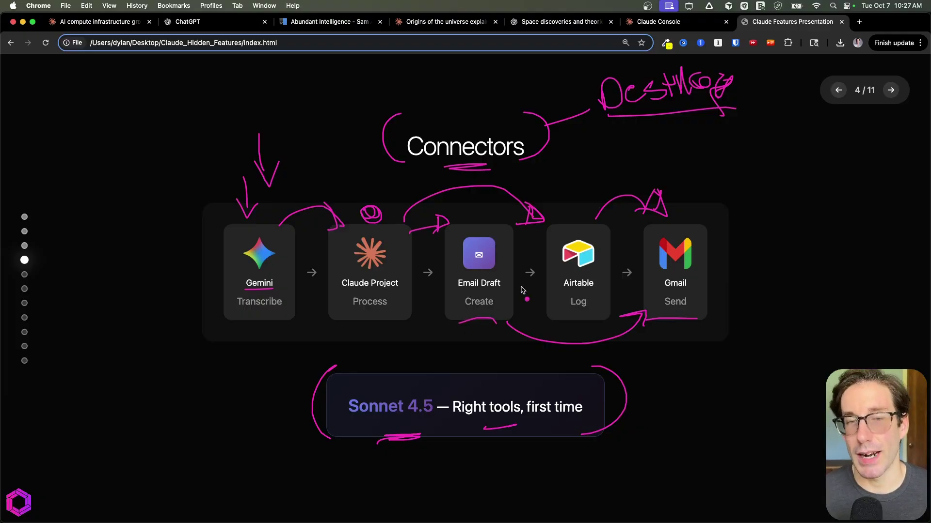
{"action": "key", "text": "Escape"}
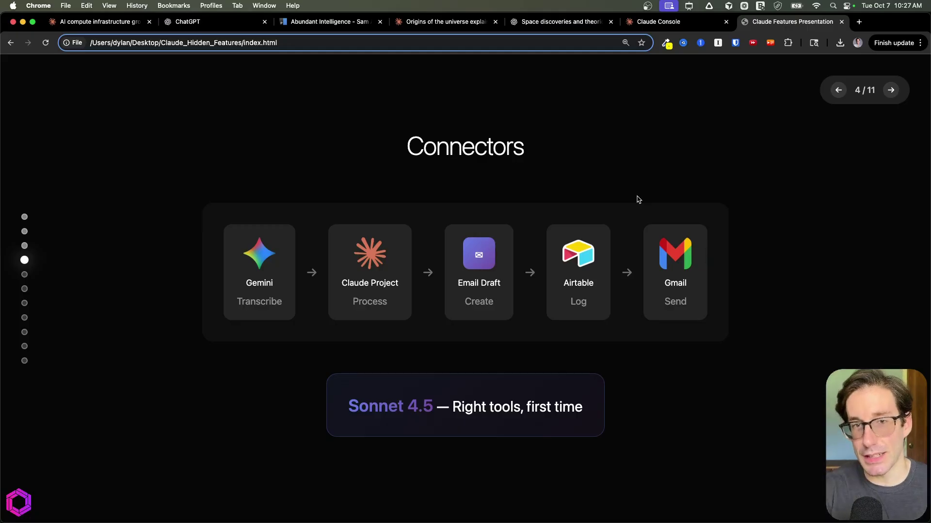
Step: Advance to the Prompt Improver slide and circle its title in pink
{"action": "key", "text": "Right"}
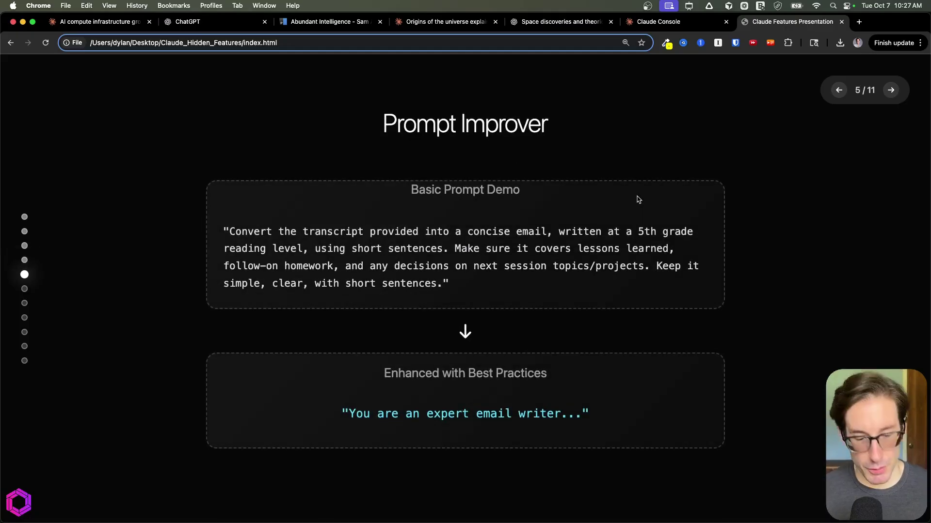
{"action": "mouse_move", "coordinate": [377, 100]}
{"action": "left_mouse_down"}
{"action": "mouse_move", "coordinate": [360, 117]}
{"action": "mouse_move", "coordinate": [376, 156]}
{"action": "left_mouse_up"}
{"action": "mouse_move", "coordinate": [550, 102]}
{"action": "left_mouse_down"}
{"action": "mouse_move", "coordinate": [574, 147]}
{"action": "mouse_move", "coordinate": [551, 156]}
{"action": "mouse_move", "coordinate": [439, 151]}
{"action": "left_mouse_up"}
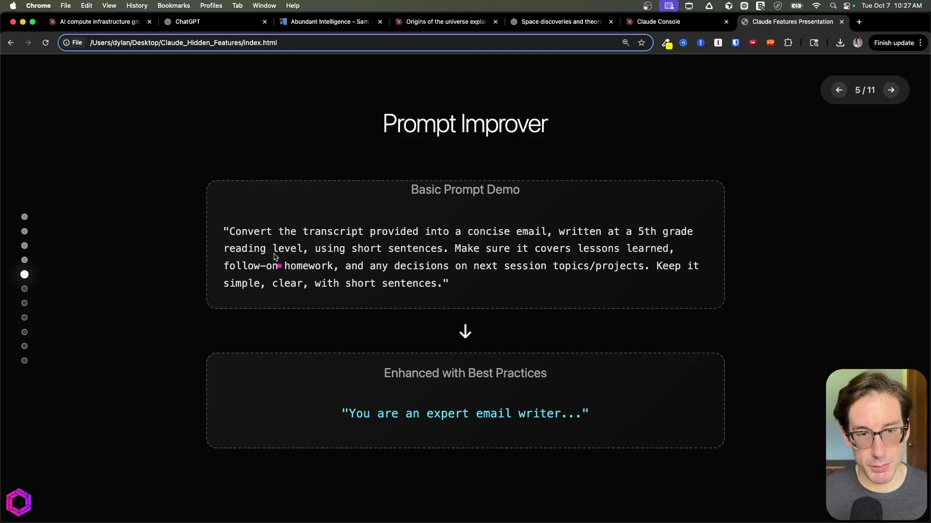
Step: Underline 'using', 'email', 'Keep it' and 'short sentences' in the basic prompt, then select the paragraph
{"action": "left_click_drag", "start_coordinate": [203, 240], "coordinate": [220, 213]}
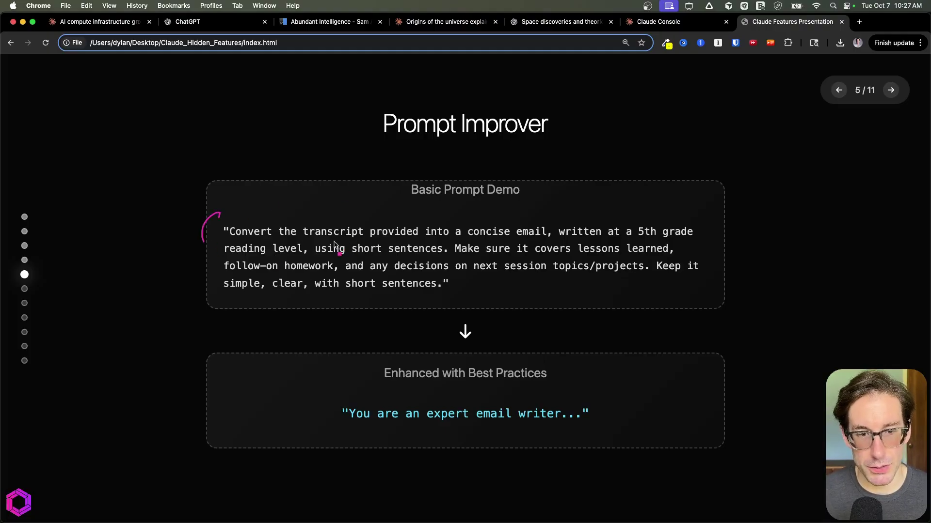
{"action": "left_click_drag", "start_coordinate": [320, 246], "coordinate": [343, 243]}
{"action": "left_click_drag", "start_coordinate": [515, 239], "coordinate": [539, 238]}
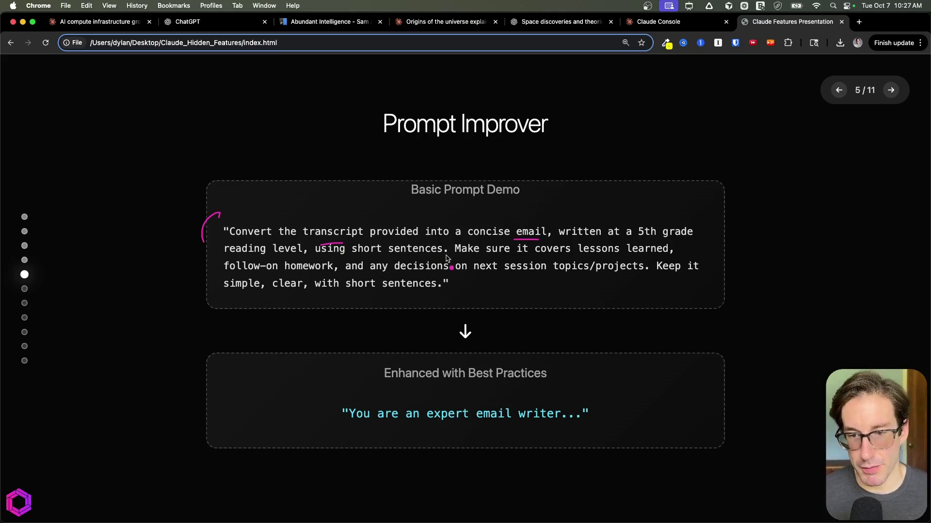
{"action": "left_click_drag", "start_coordinate": [650, 272], "coordinate": [697, 268]}
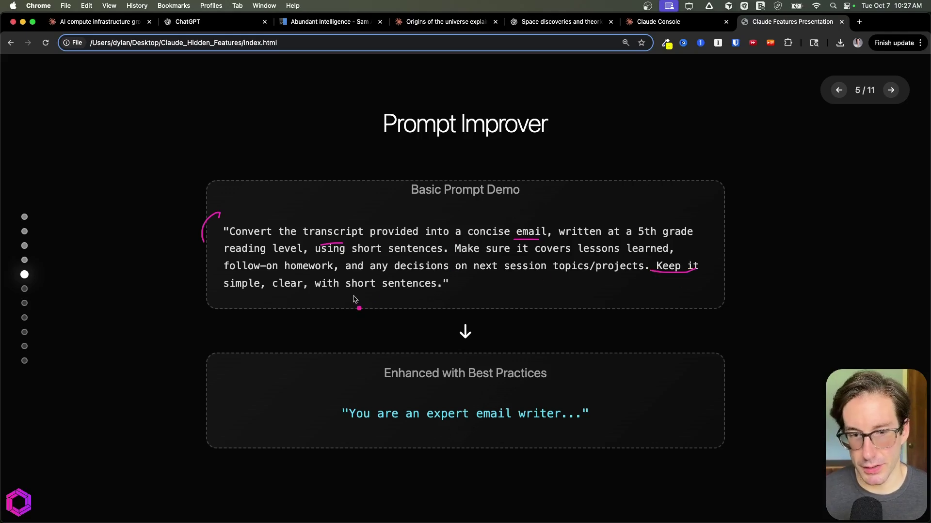
{"action": "left_click_drag", "start_coordinate": [412, 296], "coordinate": [358, 297]}
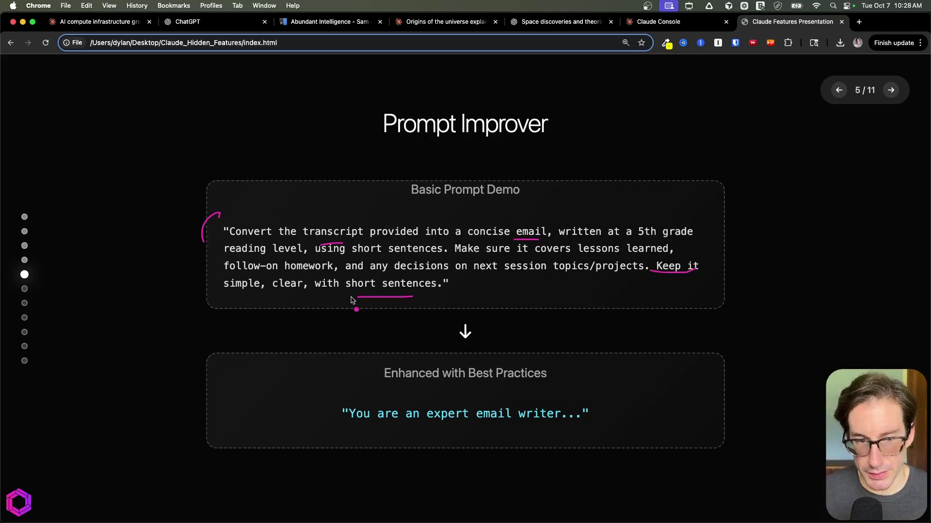
{"action": "double_click", "coordinate": [347, 239]}
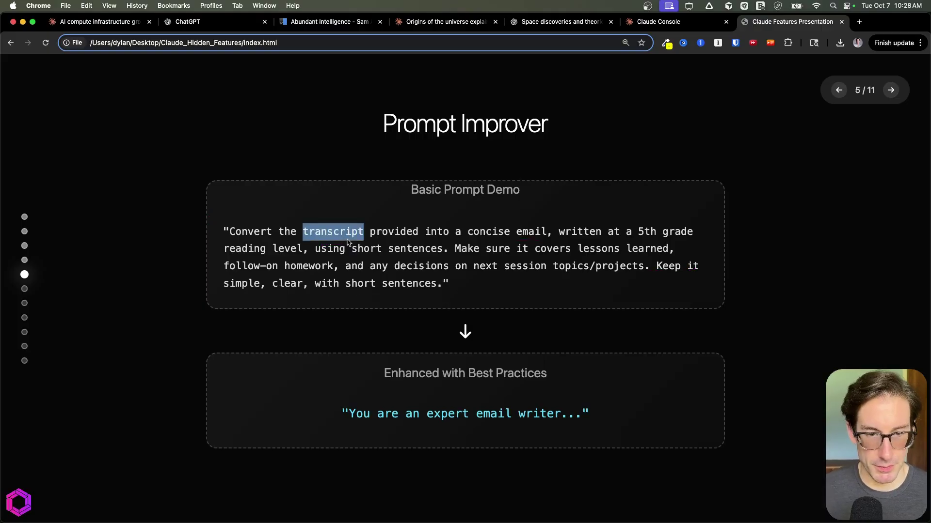
{"action": "triple_click", "coordinate": [347, 242]}
{"action": "key", "text": "super+c"}
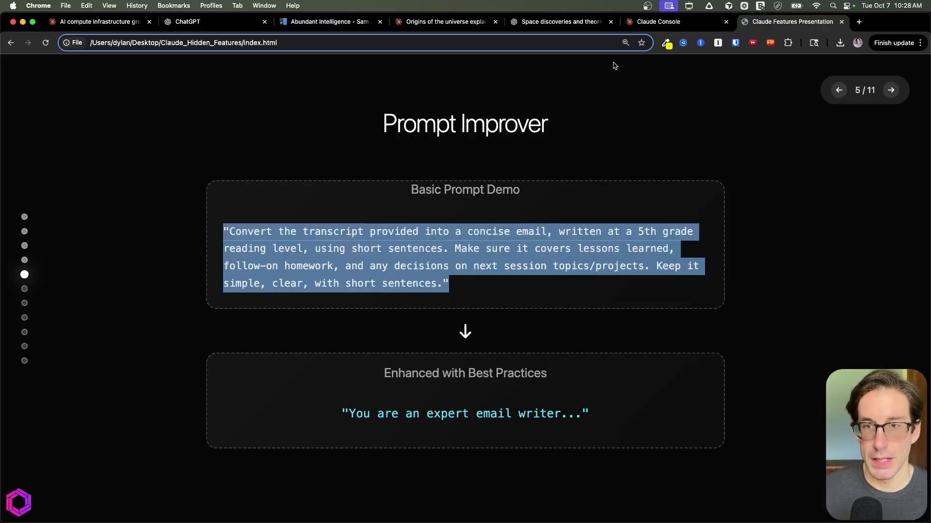
Step: Paste the transcript-to-email task into Claude Console's prompt generator, enable thinking, and generate the template
{"action": "left_click", "coordinate": [630, 22]}
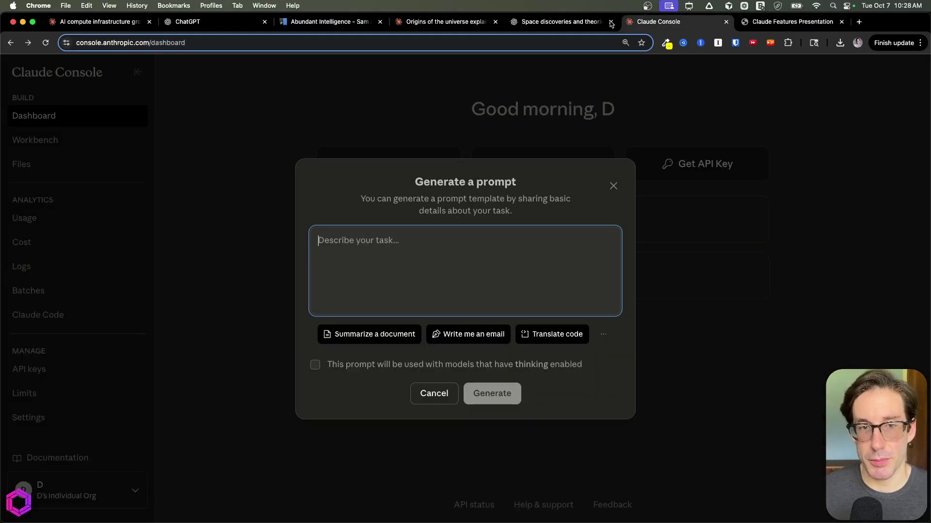
{"action": "left_click", "coordinate": [95, 43]}
{"action": "left_click", "coordinate": [166, 79]}
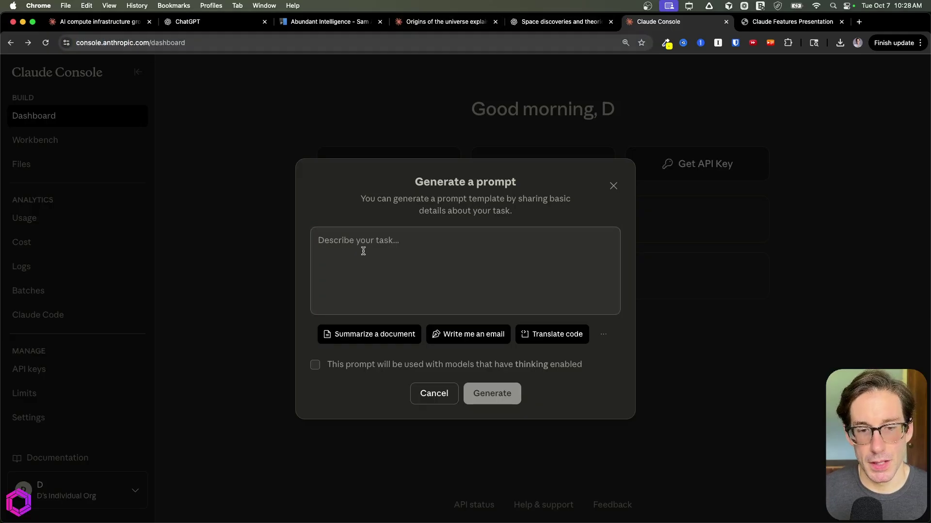
{"action": "left_click", "coordinate": [363, 251]}
{"action": "key", "text": "super+v"}
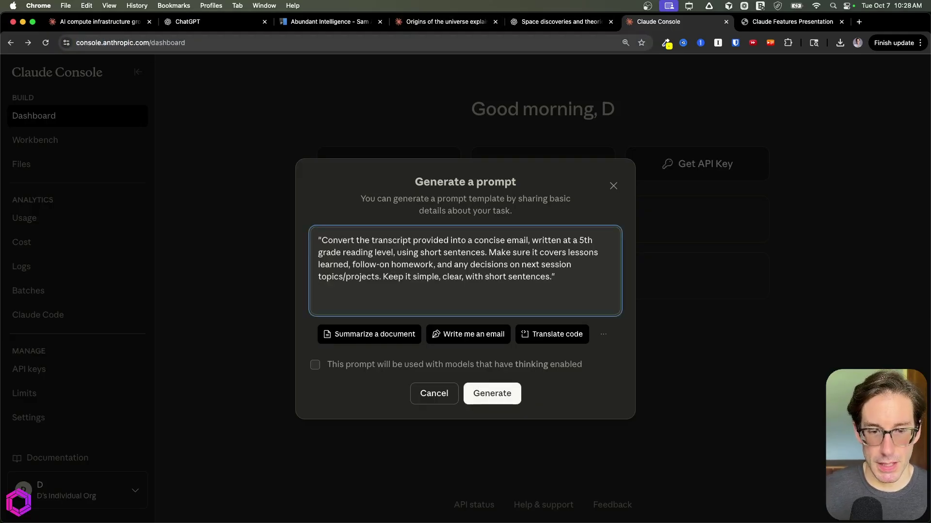
{"action": "left_click", "coordinate": [349, 363]}
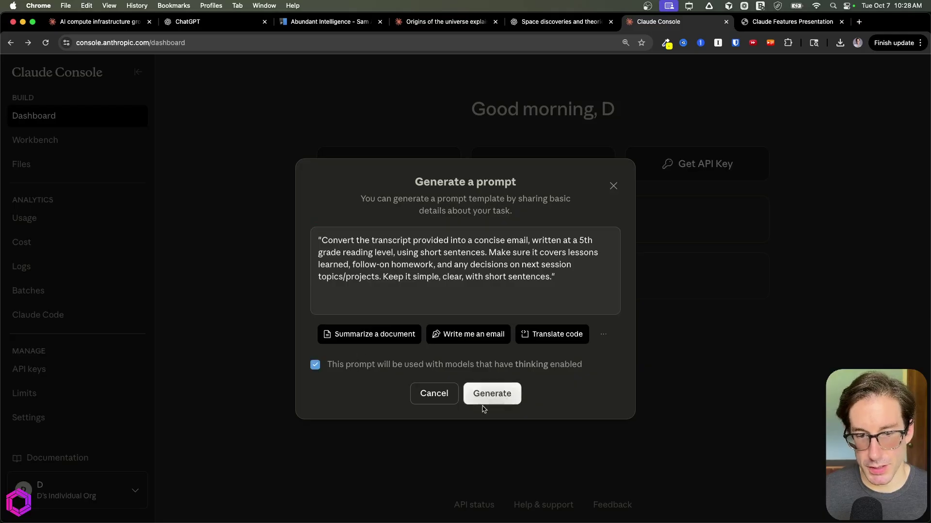
{"action": "left_click", "coordinate": [482, 404]}
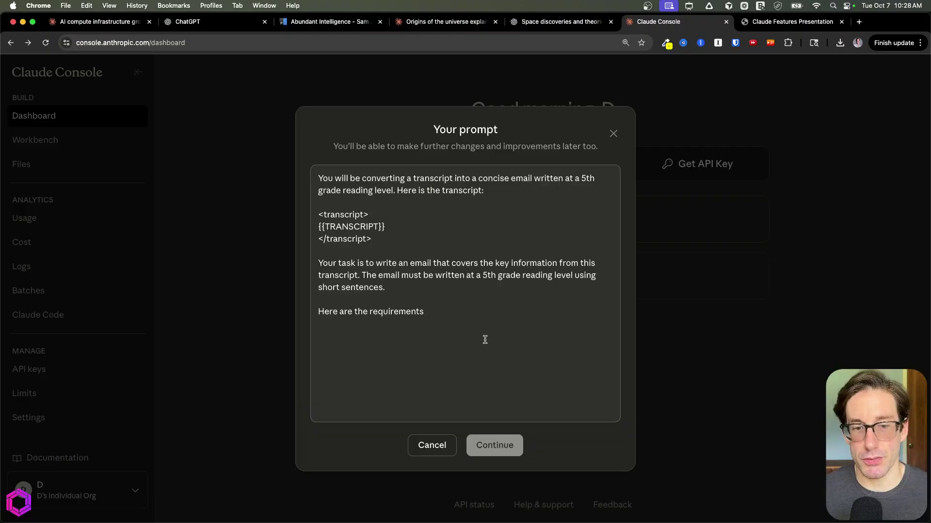
Step: Highlight the generated prompt's opening paragraph, transcript placeholder tags and requirement lines
{"action": "scroll", "coordinate": [451, 361], "scroll_direction": "up", "scroll_amount": 10}
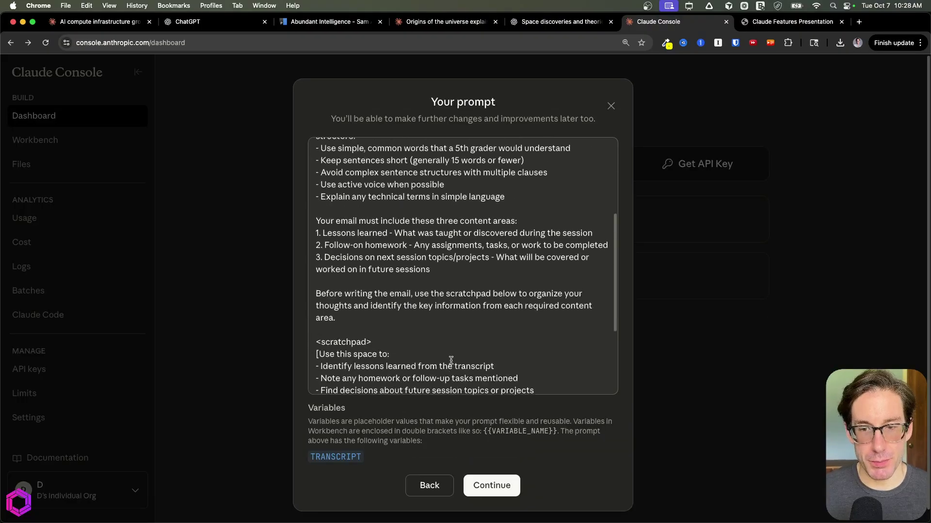
{"action": "scroll", "coordinate": [450, 361], "scroll_direction": "up", "scroll_amount": 3}
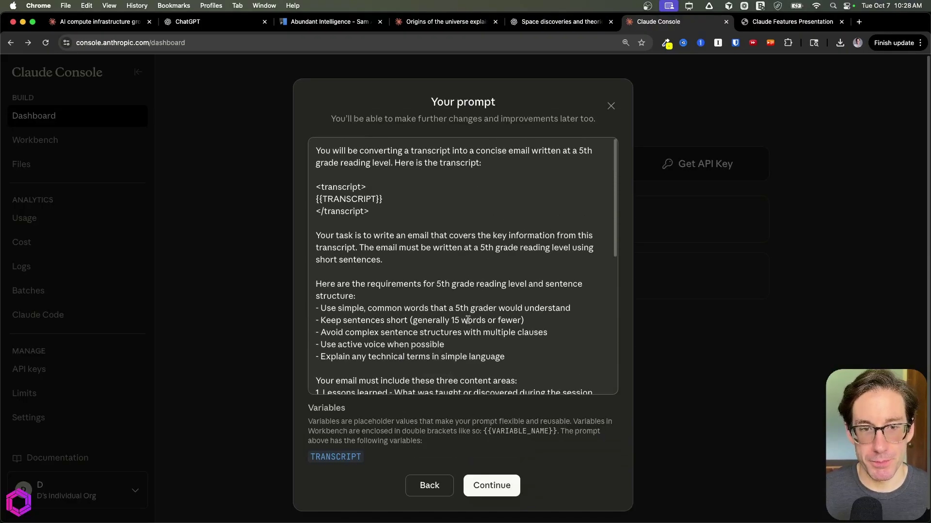
{"action": "triple_click", "coordinate": [496, 159]}
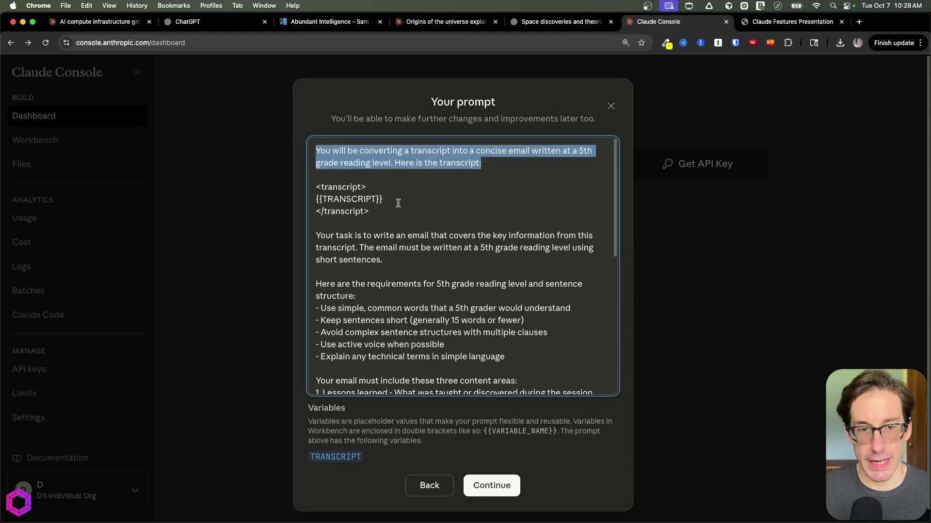
{"action": "scroll", "coordinate": [374, 202], "scroll_direction": "down", "scroll_amount": 1}
{"action": "left_click_drag", "start_coordinate": [374, 201], "coordinate": [306, 175]}
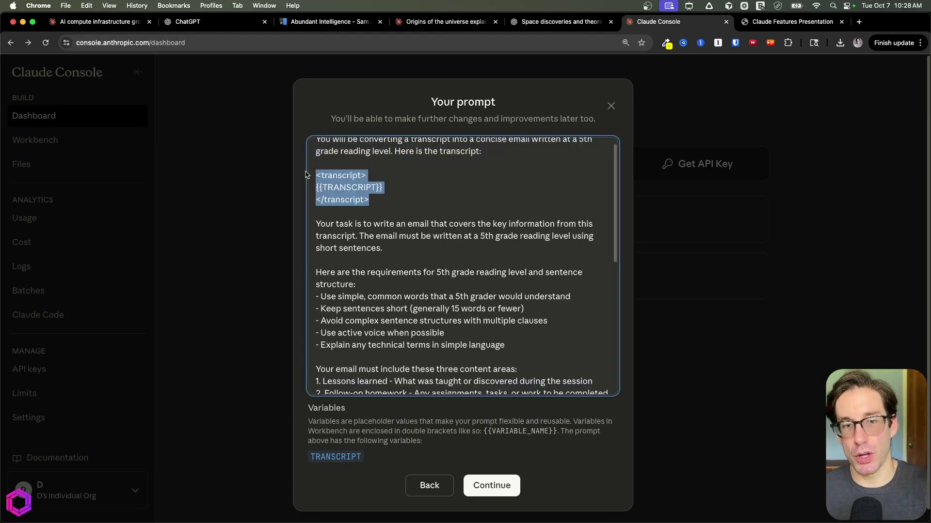
{"action": "scroll", "coordinate": [325, 190], "scroll_direction": "down", "scroll_amount": 1}
{"action": "mouse_move", "coordinate": [474, 183]}
{"action": "left_mouse_down"}
{"action": "mouse_move", "coordinate": [529, 183]}
{"action": "mouse_move", "coordinate": [485, 180]}
{"action": "left_mouse_up"}
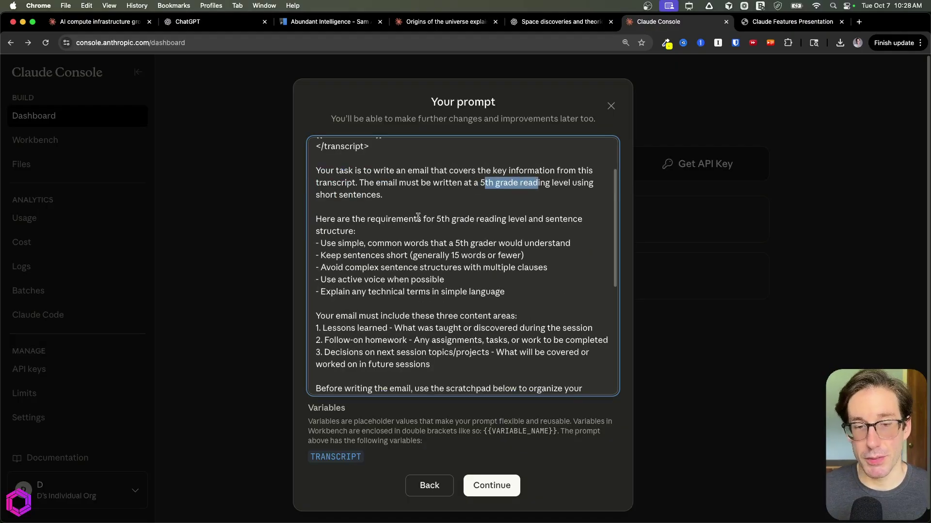
{"action": "left_click_drag", "start_coordinate": [406, 219], "coordinate": [448, 297]}
{"action": "left_click", "coordinate": [492, 297]}
Step: Highlight the scratchpad section, then switch back to the presentation tab
{"action": "scroll", "coordinate": [482, 294], "scroll_direction": "down", "scroll_amount": 1}
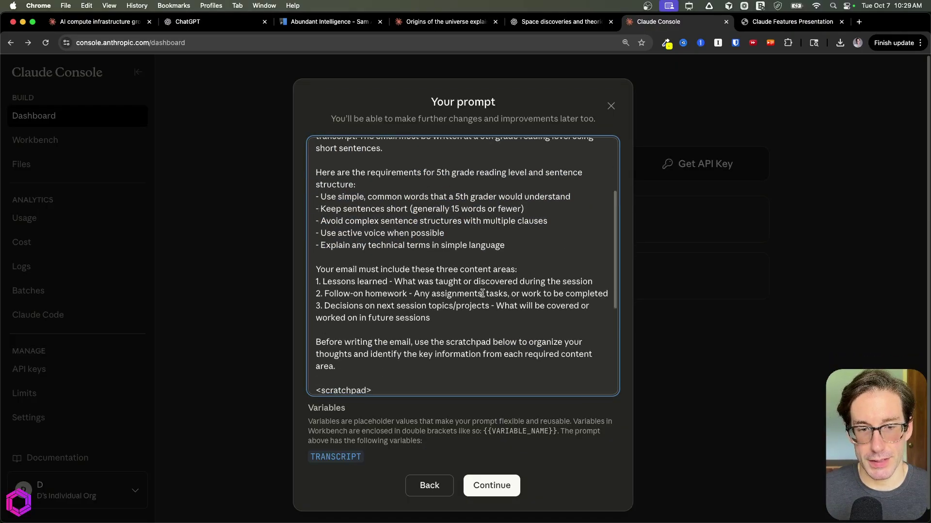
{"action": "scroll", "coordinate": [483, 294], "scroll_direction": "down", "scroll_amount": 3}
{"action": "left_click_drag", "start_coordinate": [406, 321], "coordinate": [317, 252]}
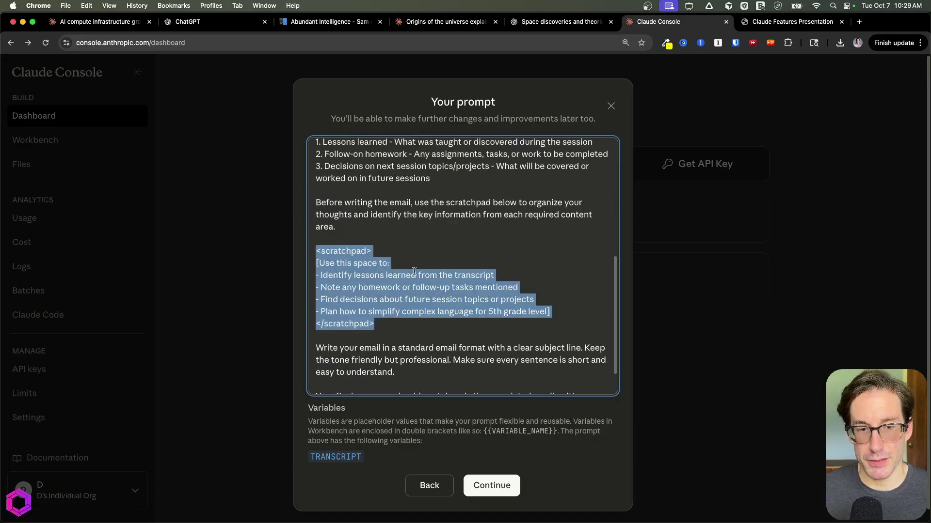
{"action": "scroll", "coordinate": [416, 271], "scroll_direction": "down", "scroll_amount": 1}
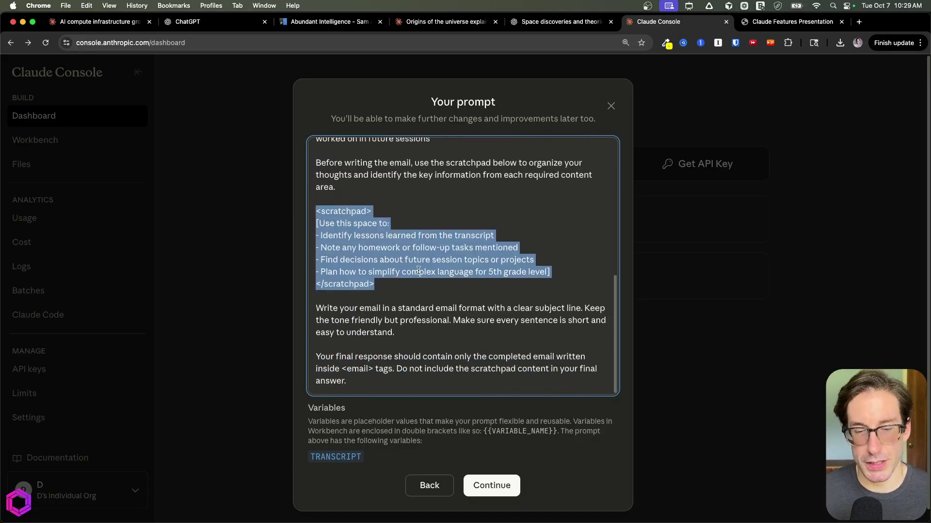
{"action": "left_click", "coordinate": [419, 271]}
{"action": "scroll", "coordinate": [504, 225], "scroll_direction": "up", "scroll_amount": 4}
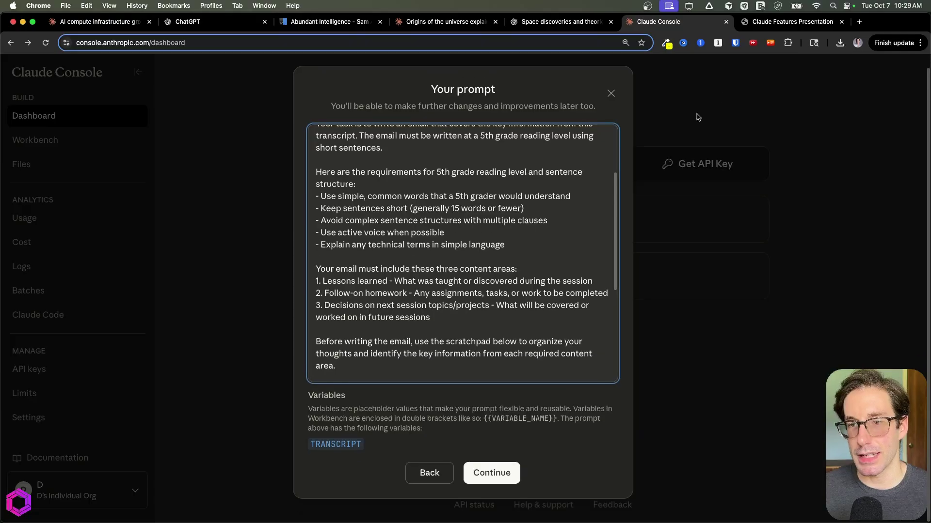
{"action": "key", "text": "ctrl+Tab"}
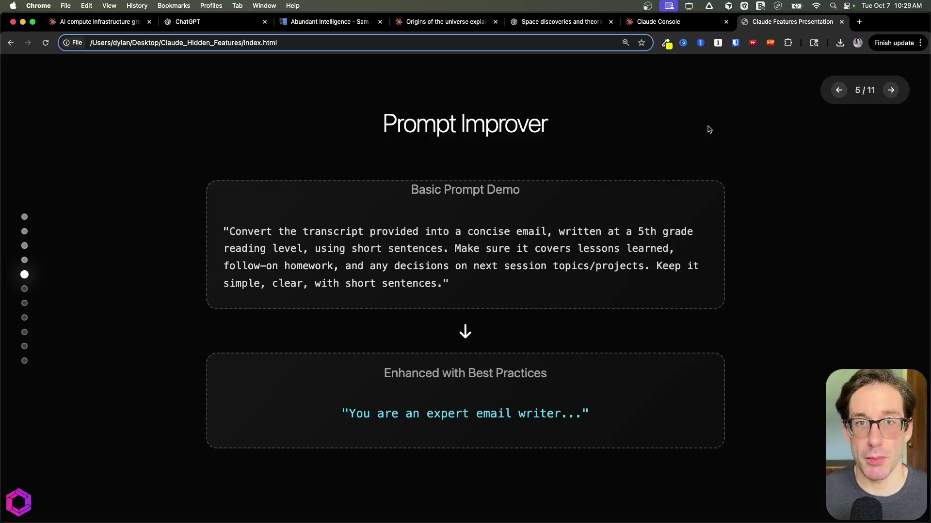
Step: Advance from slide 5 to slide 6, How to Use AI to Create Prompts
{"action": "key", "text": "Right"}
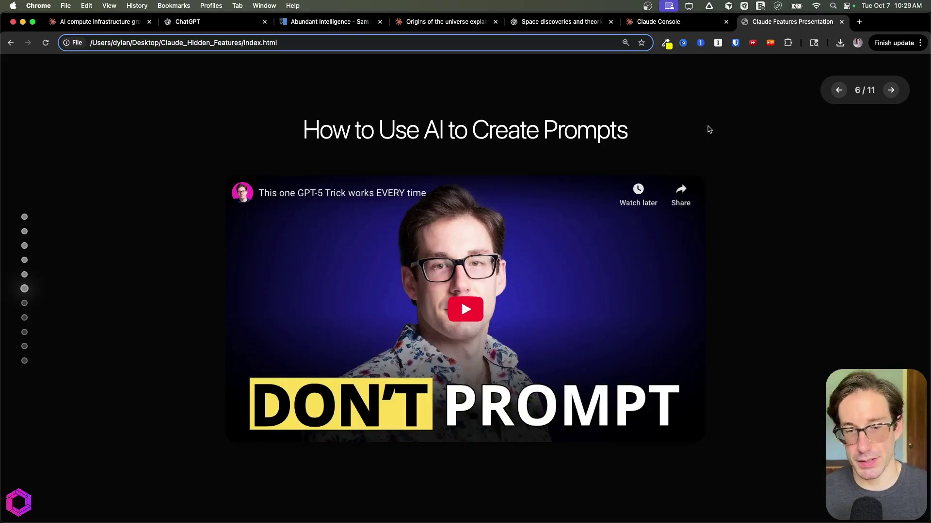
Step: Advance to slide 7 and circle, underline and point an arrow at the Projects title
{"action": "key", "text": "Right"}
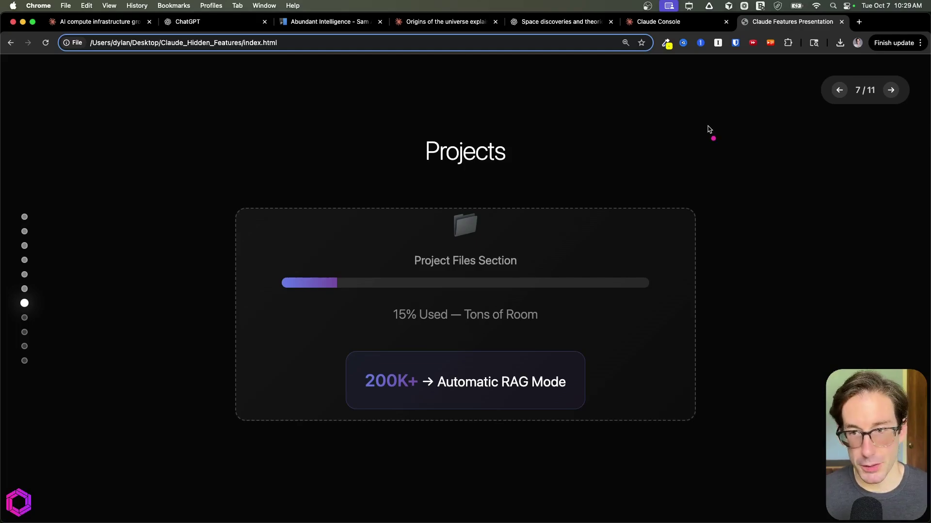
{"action": "left_click_drag", "start_coordinate": [418, 121], "coordinate": [419, 179]}
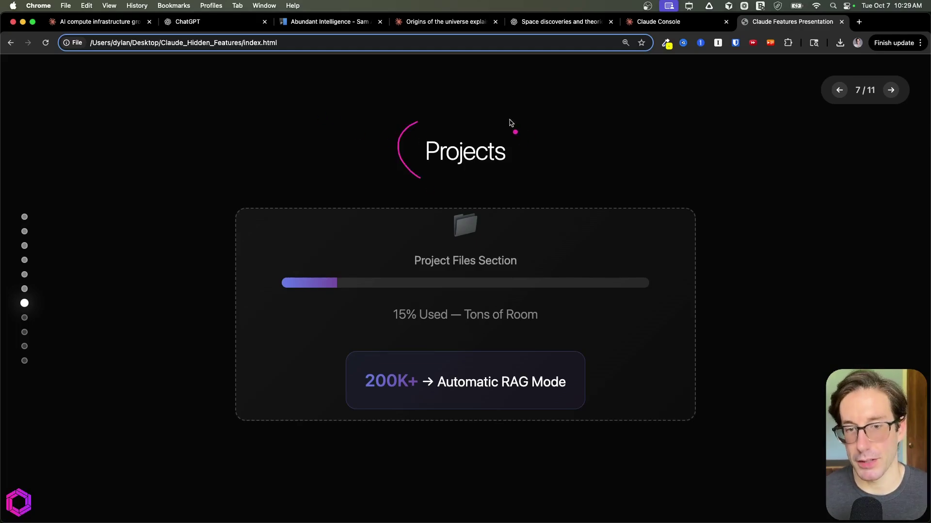
{"action": "mouse_move", "coordinate": [510, 123]}
{"action": "left_mouse_down"}
{"action": "mouse_move", "coordinate": [502, 176]}
{"action": "mouse_move", "coordinate": [469, 171]}
{"action": "left_mouse_up"}
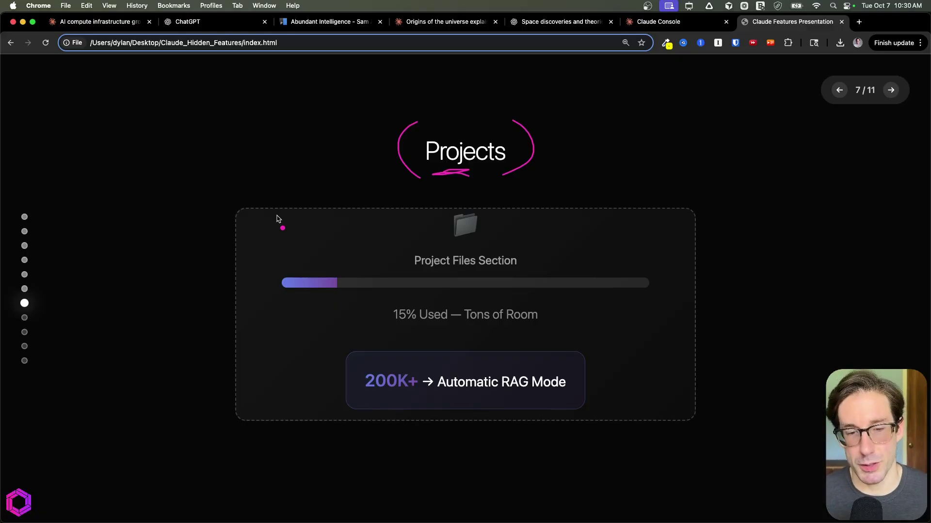
{"action": "mouse_move", "coordinate": [357, 127]}
{"action": "left_mouse_down"}
{"action": "mouse_move", "coordinate": [357, 157]}
{"action": "mouse_move", "coordinate": [386, 145]}
{"action": "left_mouse_up"}
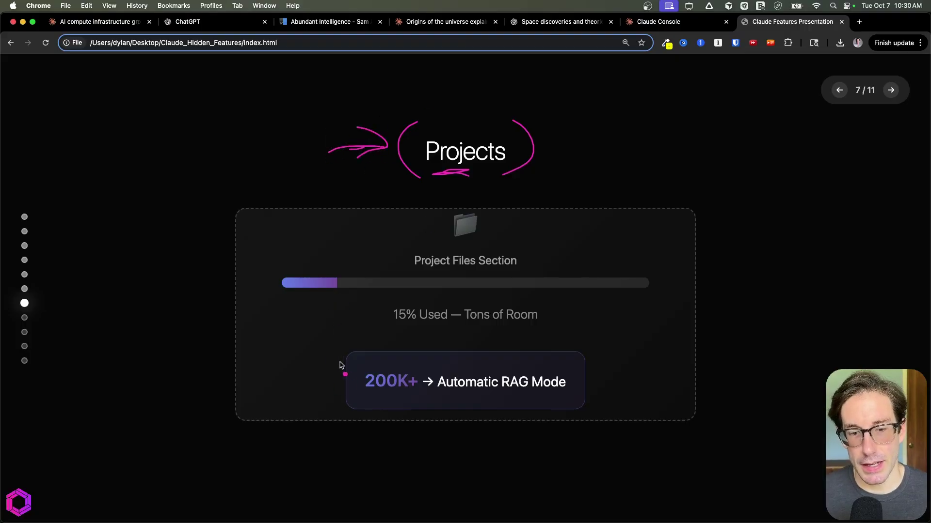
Step: Circle 200K+, underline RAG Mode, bracket the usage bar and mark Project Files Section in pink
{"action": "mouse_move", "coordinate": [507, 395]}
{"action": "left_mouse_down"}
{"action": "mouse_move", "coordinate": [542, 392]}
{"action": "mouse_move", "coordinate": [518, 396]}
{"action": "left_mouse_up"}
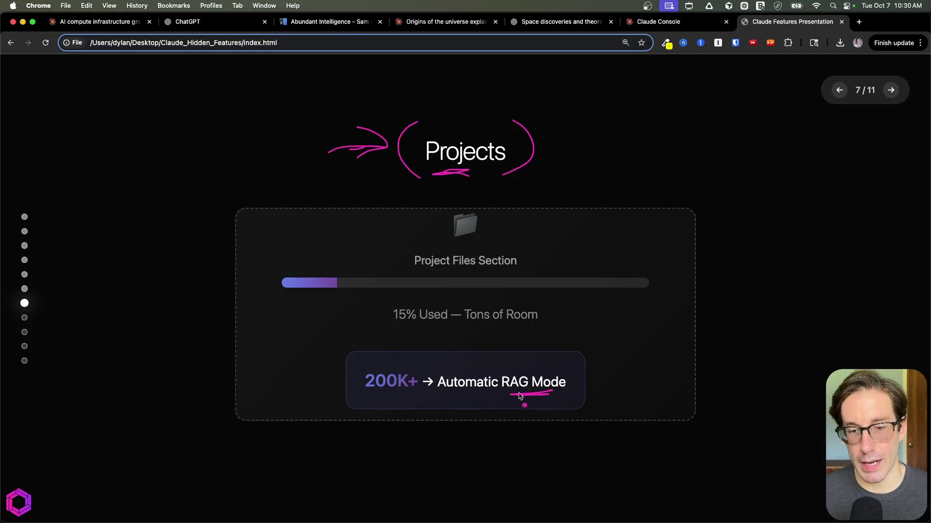
{"action": "left_click_drag", "start_coordinate": [358, 364], "coordinate": [368, 402]}
{"action": "mouse_move", "coordinate": [405, 357]}
{"action": "left_mouse_down"}
{"action": "mouse_move", "coordinate": [406, 397]}
{"action": "mouse_move", "coordinate": [368, 395]}
{"action": "left_mouse_up"}
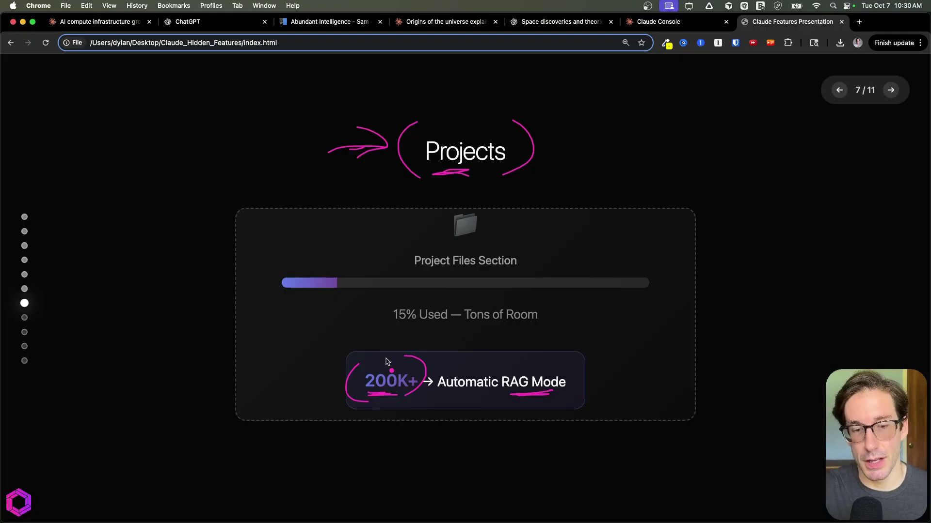
{"action": "left_click_drag", "start_coordinate": [413, 369], "coordinate": [447, 357]}
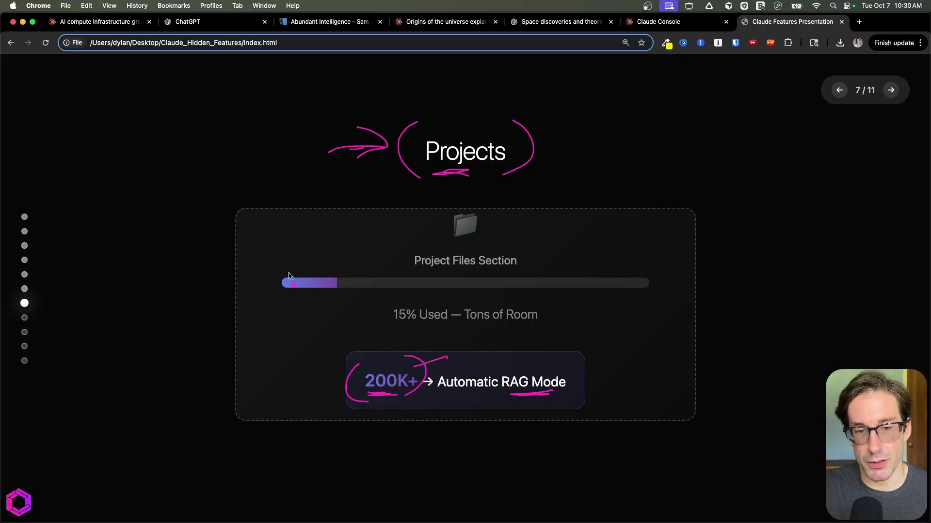
{"action": "left_click_drag", "start_coordinate": [296, 252], "coordinate": [281, 298]}
{"action": "left_click_drag", "start_coordinate": [646, 256], "coordinate": [649, 298]}
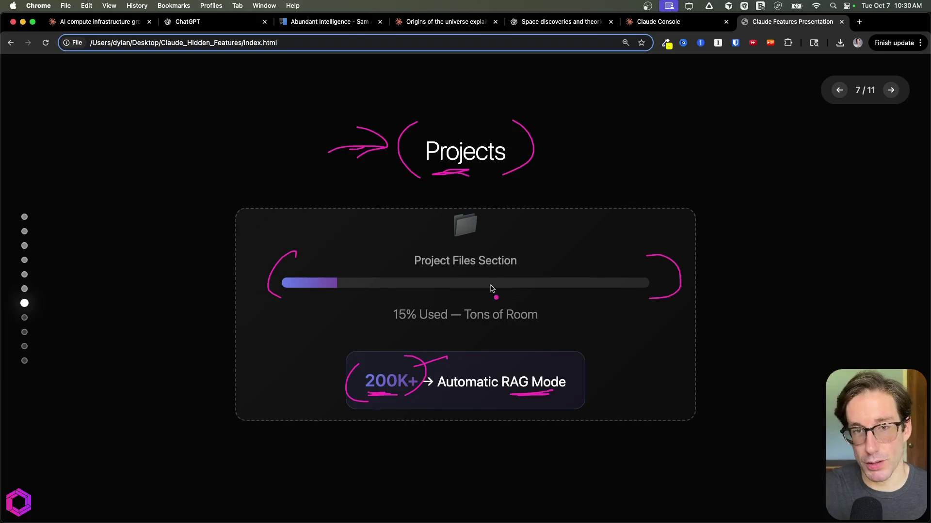
{"action": "left_click_drag", "start_coordinate": [531, 394], "coordinate": [509, 396]}
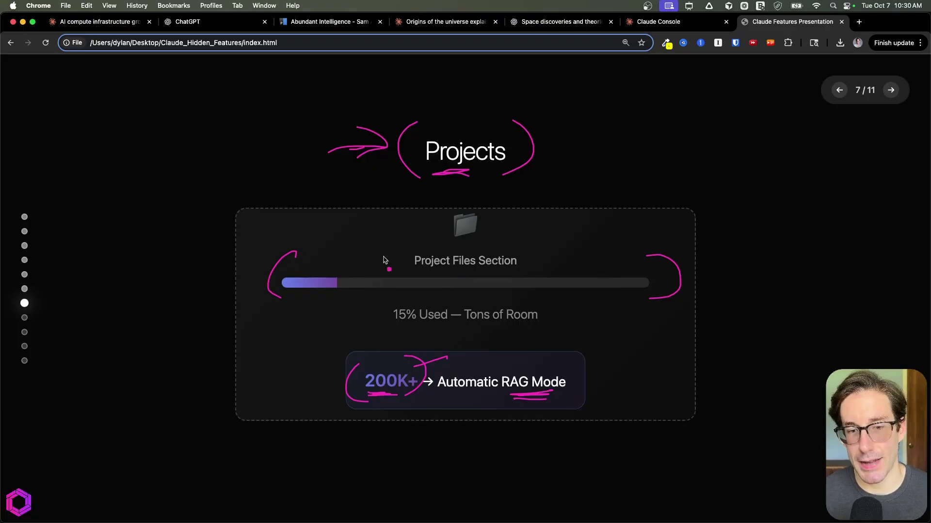
{"action": "left_click_drag", "start_coordinate": [414, 250], "coordinate": [418, 277]}
{"action": "left_click_drag", "start_coordinate": [517, 242], "coordinate": [500, 269]}
{"action": "mouse_move", "coordinate": [456, 273]}
{"action": "left_mouse_down"}
{"action": "mouse_move", "coordinate": [468, 275]}
{"action": "mouse_move", "coordinate": [458, 273]}
{"action": "left_mouse_up"}
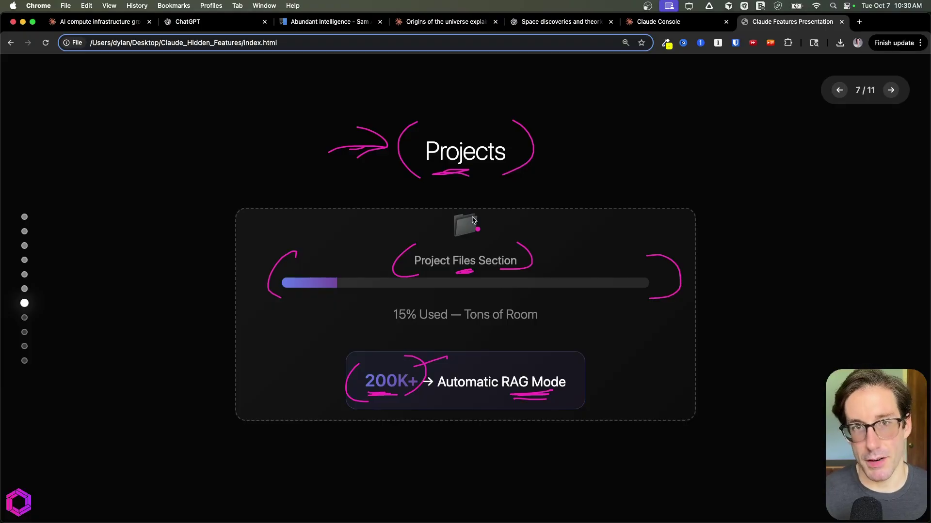
Step: Advance to slide 8, circle the Visuals title and bracket-underline 'Superior Visual Creation' in pink
{"action": "key", "text": "Right"}
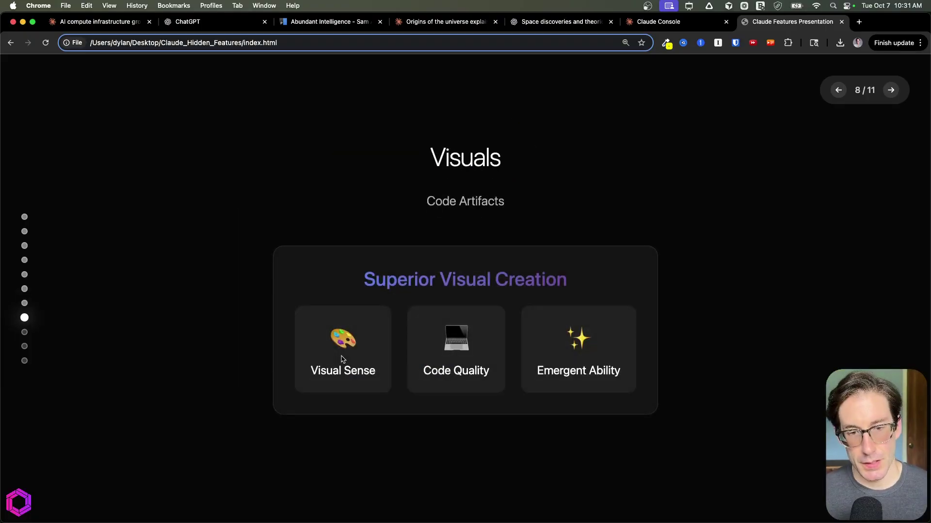
{"action": "left_click_drag", "start_coordinate": [413, 117], "coordinate": [409, 163]}
{"action": "mouse_move", "coordinate": [503, 122]}
{"action": "left_mouse_down"}
{"action": "mouse_move", "coordinate": [497, 165]}
{"action": "mouse_move", "coordinate": [450, 164]}
{"action": "left_mouse_up"}
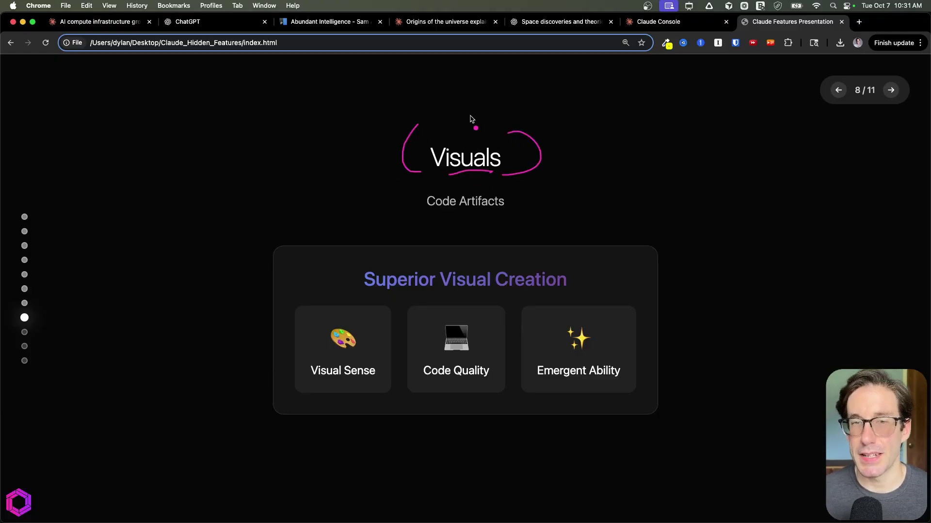
{"action": "left_click_drag", "start_coordinate": [359, 257], "coordinate": [364, 286]}
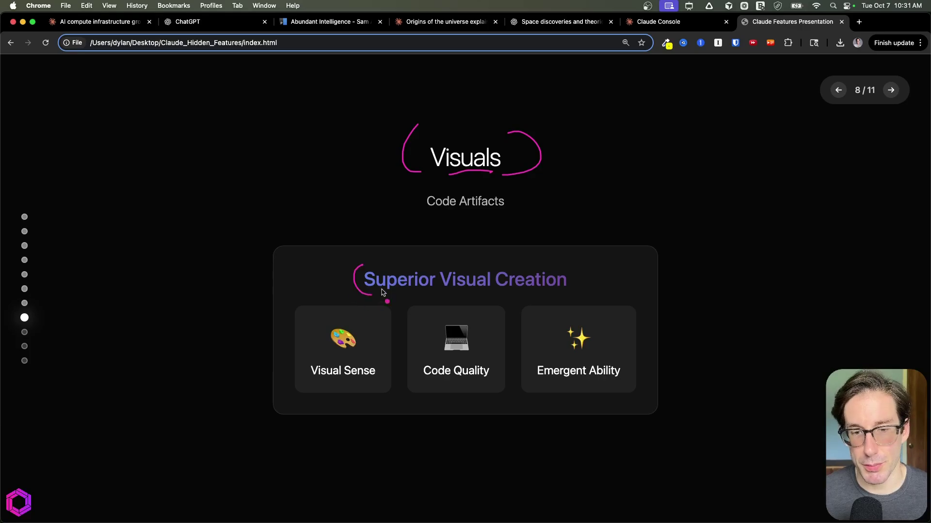
{"action": "mouse_move", "coordinate": [558, 253]}
{"action": "left_mouse_down"}
{"action": "mouse_move", "coordinate": [561, 278]}
{"action": "mouse_move", "coordinate": [473, 287]}
{"action": "left_mouse_up"}
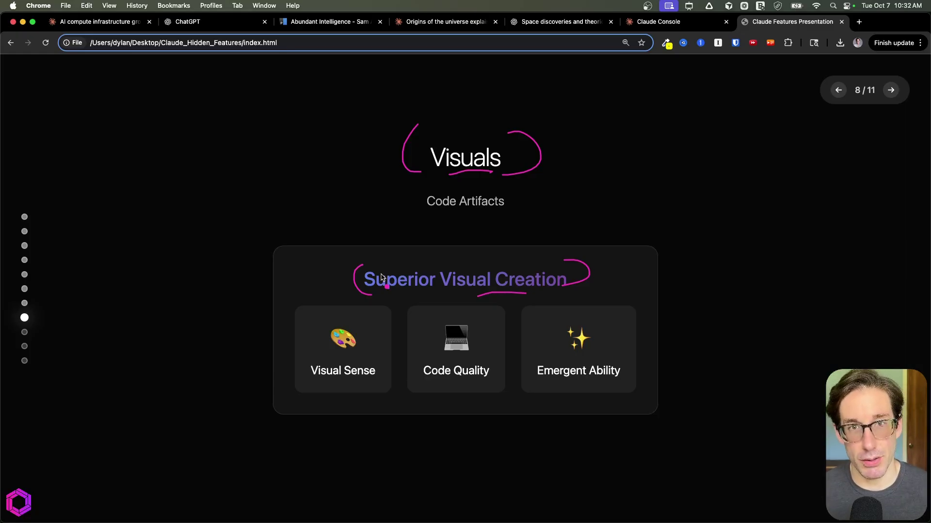
Step: Advance two slides from slide 8 to slide 10, Visual Comparison
{"action": "key", "text": "Right"}
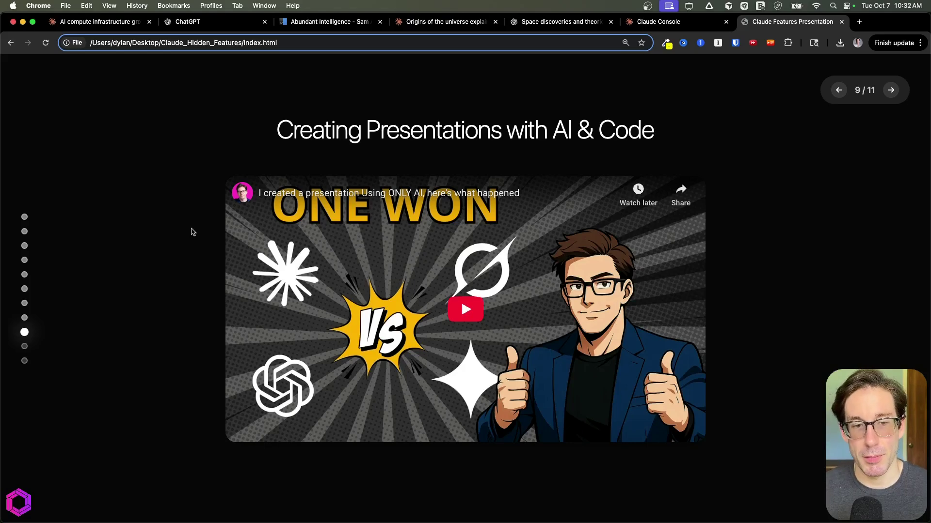
{"action": "key", "text": "Right"}
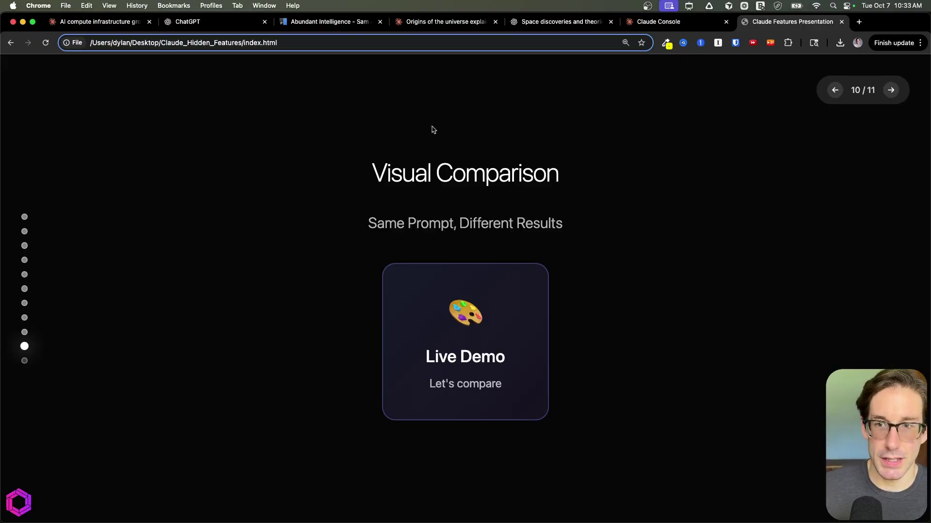
Step: Compare the ChatGPT and Claude charts, check the Abundant Intelligence post, then return to ChatGPT's energy chart
{"action": "left_click", "coordinate": [191, 22]}
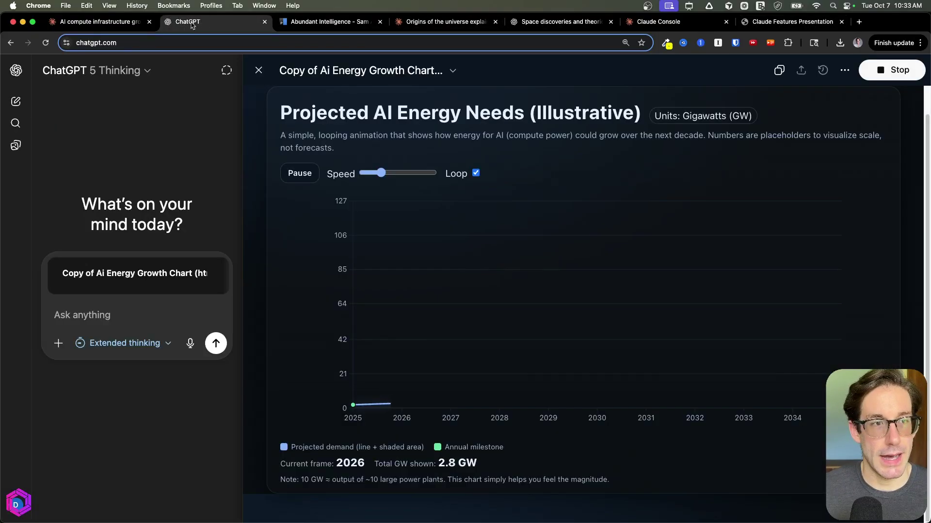
{"action": "left_click", "coordinate": [97, 22]}
{"action": "left_click", "coordinate": [191, 21]}
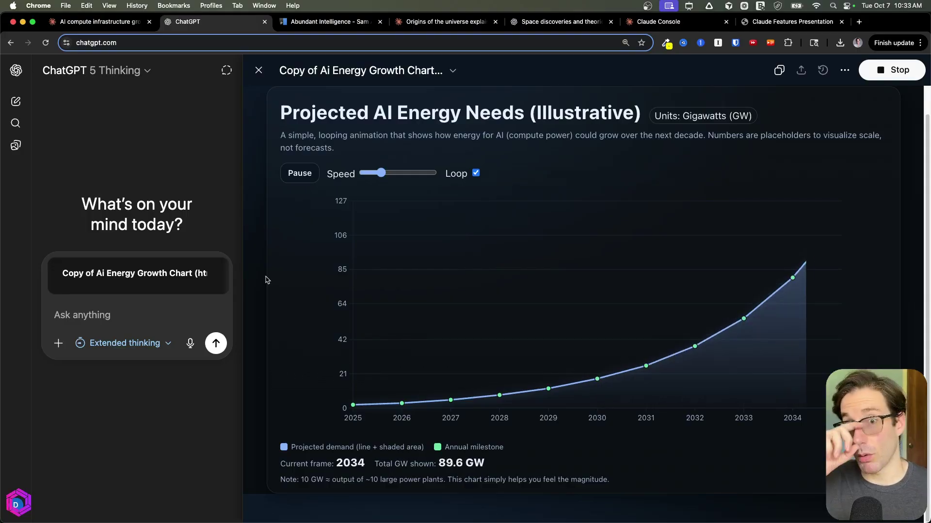
{"action": "left_click", "coordinate": [303, 23]}
{"action": "scroll", "coordinate": [351, 212], "scroll_direction": "down", "scroll_amount": 3}
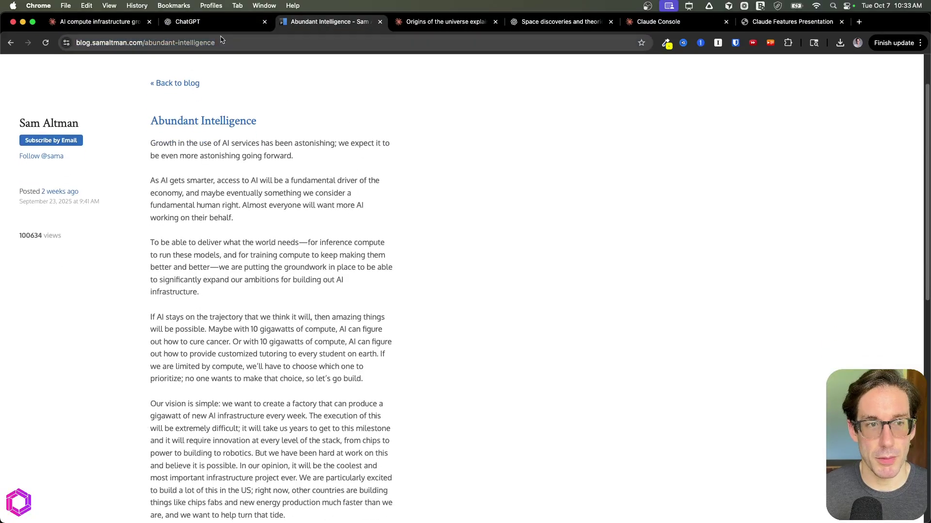
{"action": "left_click", "coordinate": [208, 22]}
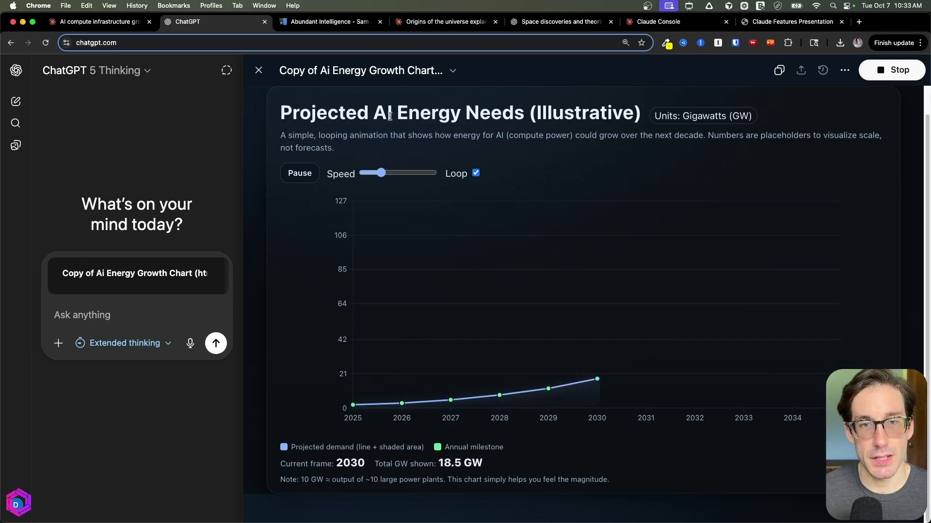
Step: Compare Claude's animated Abundant Intelligence chart with ChatGPT's, then return to slide 10, Visual Comparison
{"action": "left_click", "coordinate": [101, 22]}
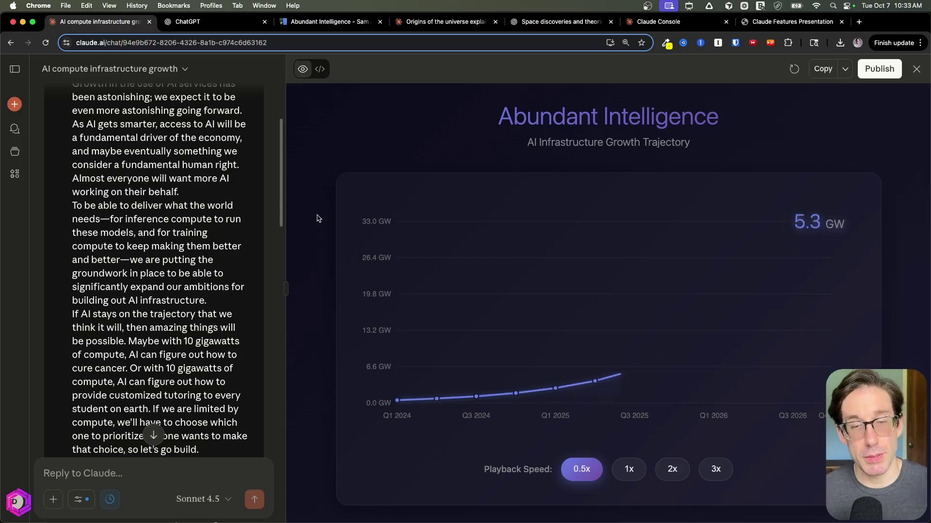
{"action": "left_click", "coordinate": [234, 34]}
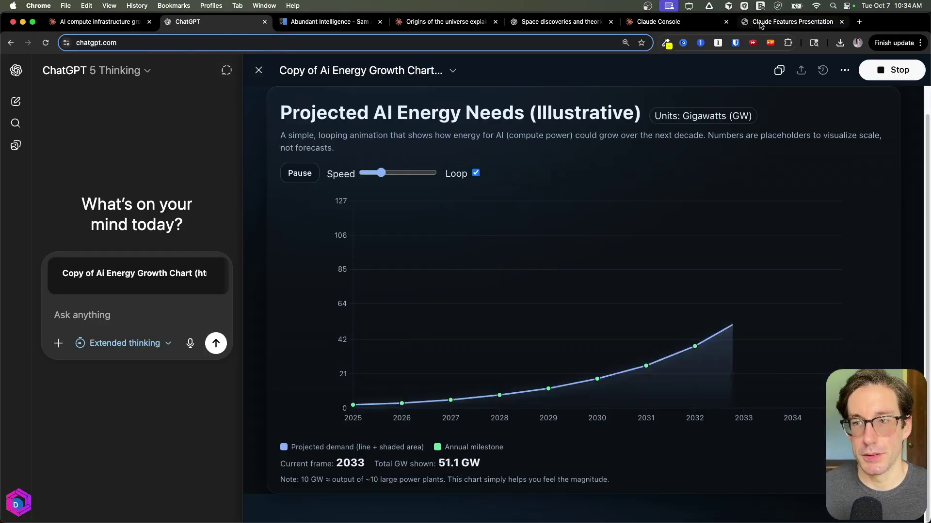
{"action": "left_click", "coordinate": [792, 21]}
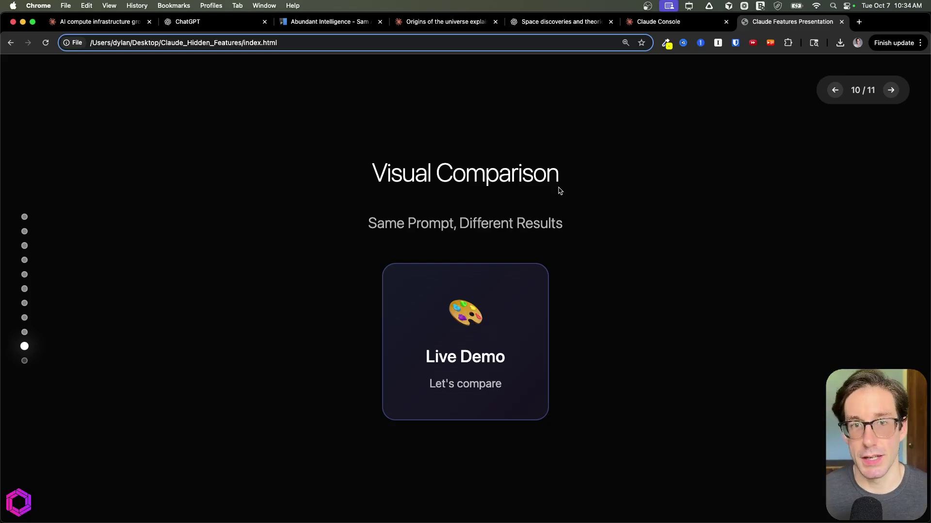
Step: On the Recap slide, point a pink arrow at Deep Research and underline '100+'
{"action": "key", "text": "Right"}
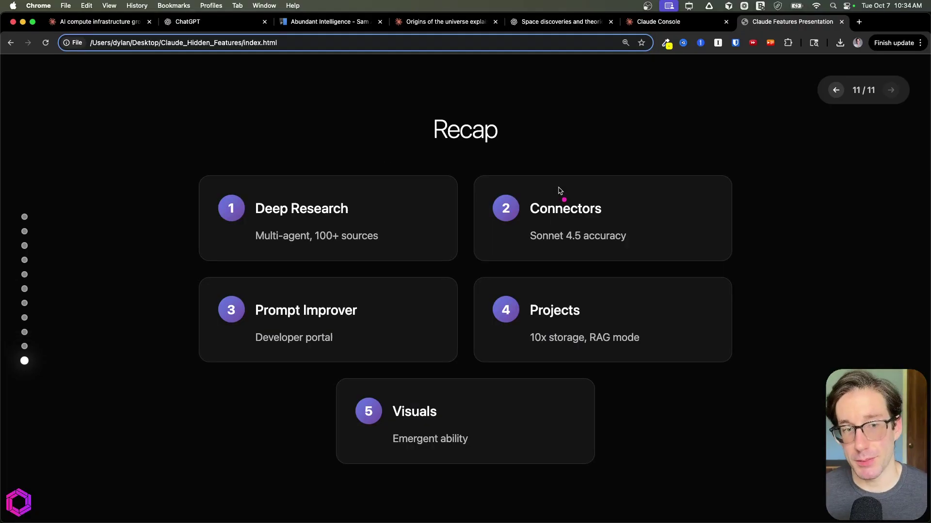
{"action": "left_click_drag", "start_coordinate": [168, 209], "coordinate": [188, 205]}
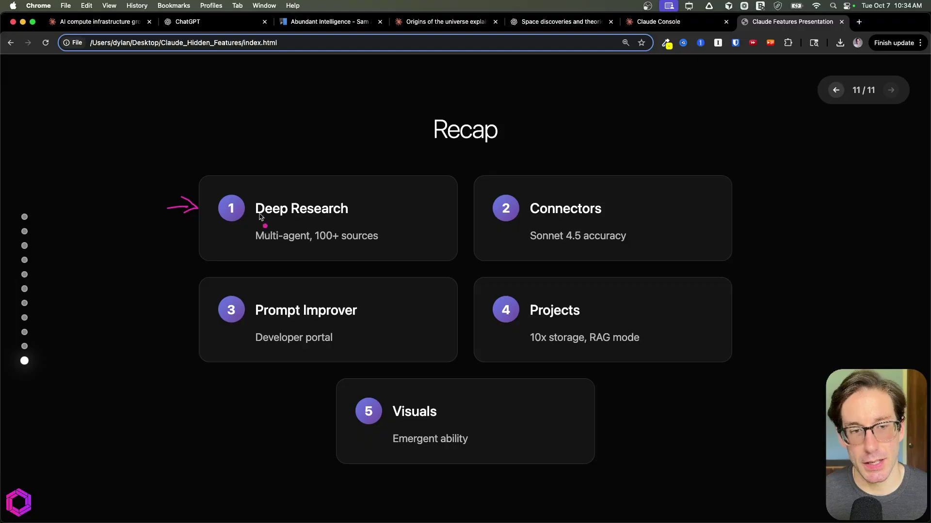
{"action": "left_click_drag", "start_coordinate": [343, 245], "coordinate": [272, 246]}
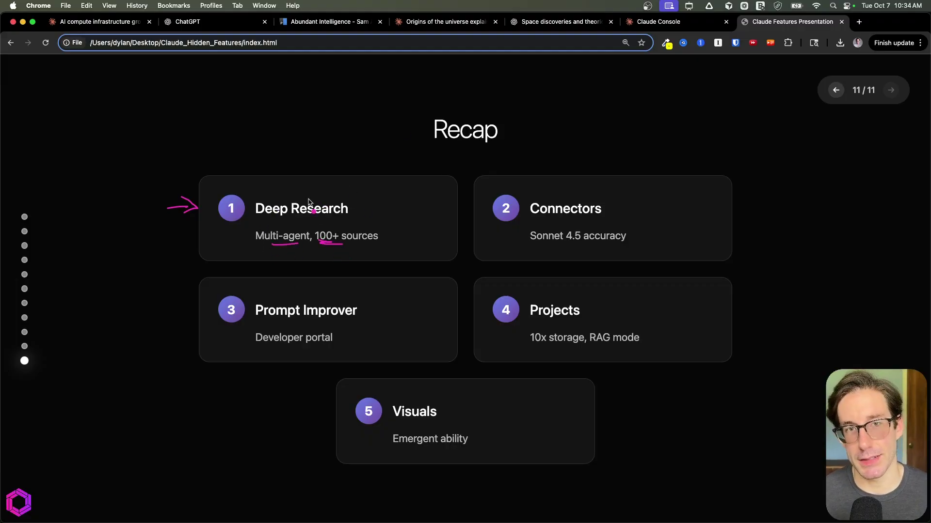
Step: Mark Connectors with a pink arrow and brackets, and underline 'Sonnet 4.5'
{"action": "left_click_drag", "start_coordinate": [504, 160], "coordinate": [517, 147]}
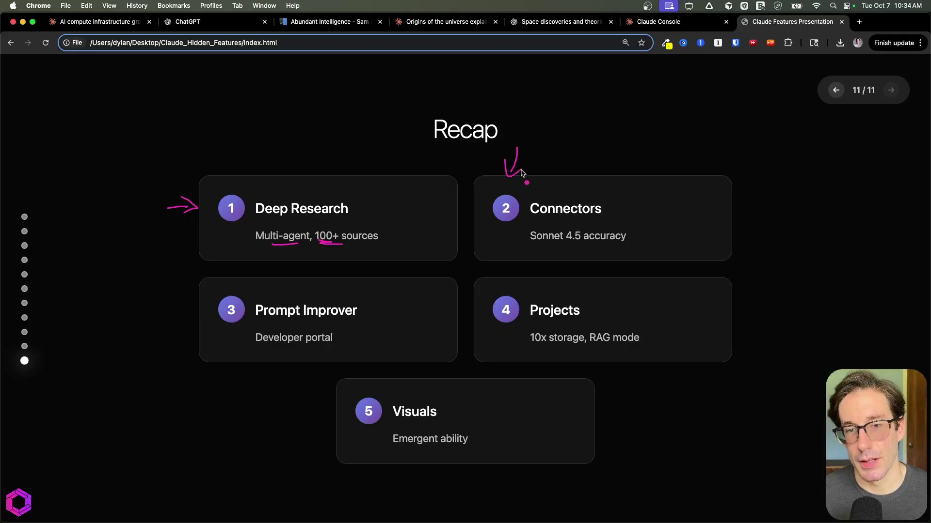
{"action": "left_click_drag", "start_coordinate": [533, 190], "coordinate": [522, 224]}
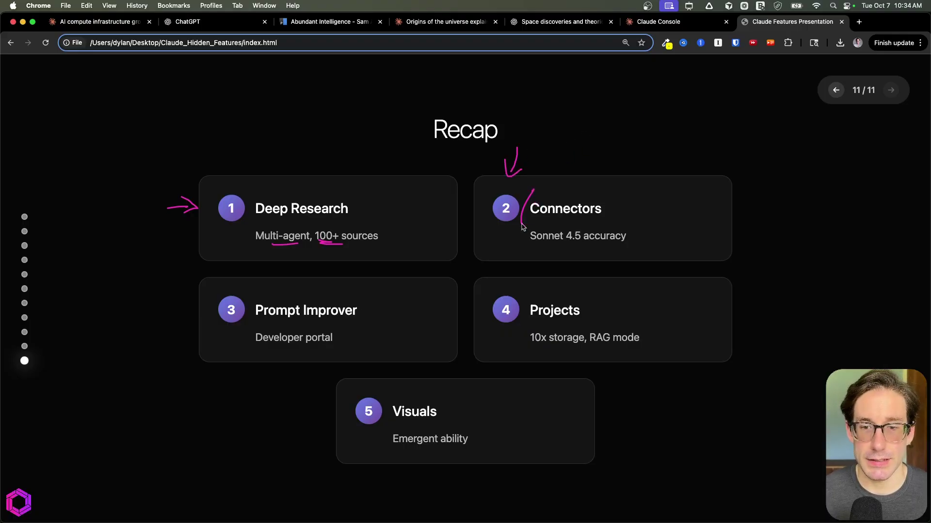
{"action": "left_click_drag", "start_coordinate": [596, 196], "coordinate": [596, 217]}
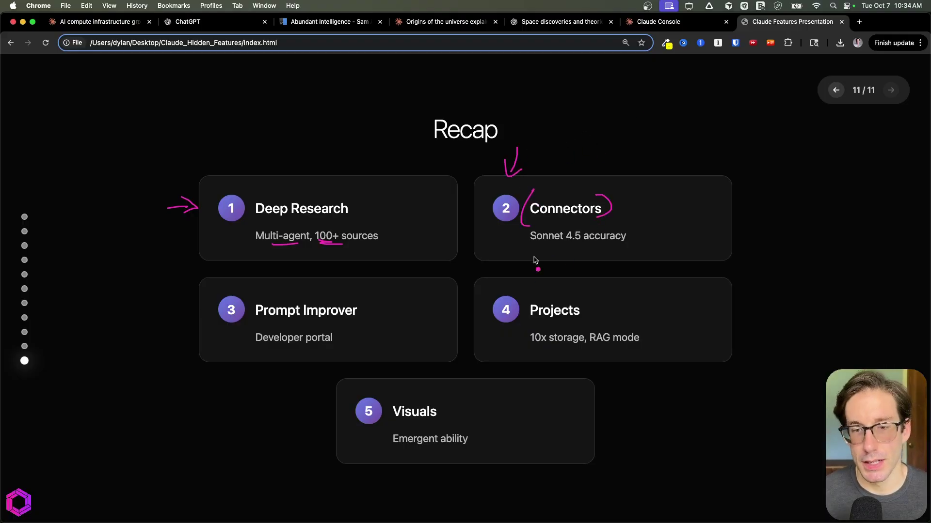
{"action": "mouse_move", "coordinate": [494, 245]}
{"action": "left_mouse_down"}
{"action": "mouse_move", "coordinate": [516, 243]}
{"action": "mouse_move", "coordinate": [513, 252]}
{"action": "left_mouse_up"}
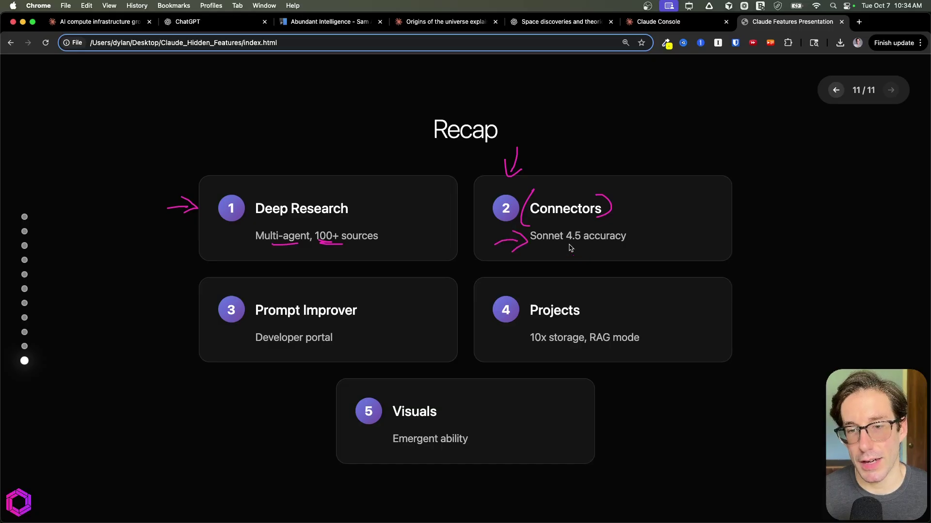
{"action": "left_click_drag", "start_coordinate": [573, 245], "coordinate": [545, 247]}
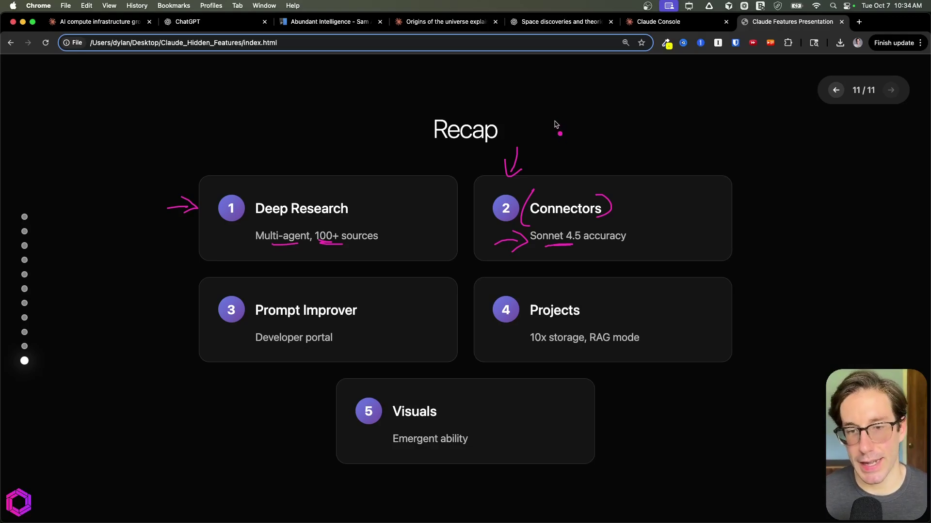
Step: Point pink arrows at Prompt Improver and underline 'Developer portal'
{"action": "left_click_drag", "start_coordinate": [159, 310], "coordinate": [196, 315]}
{"action": "left_click_drag", "start_coordinate": [180, 301], "coordinate": [178, 325]}
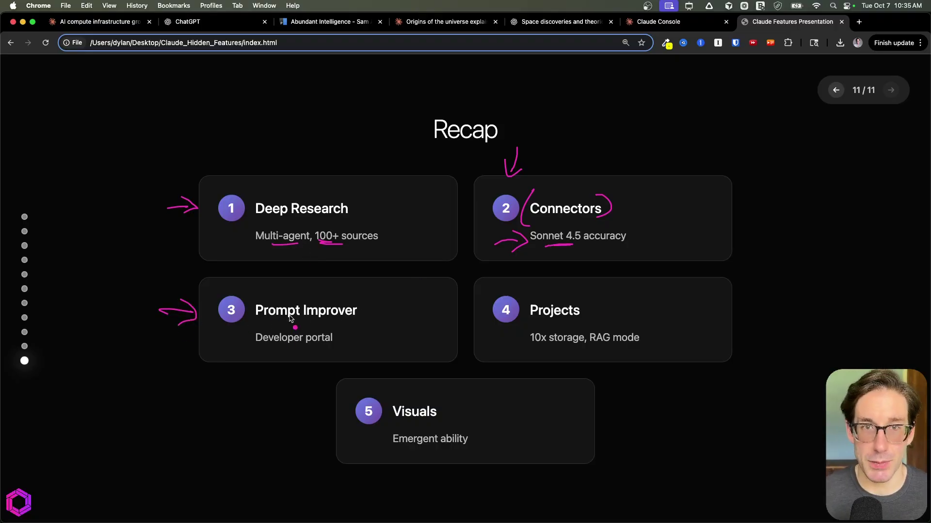
{"action": "left_click_drag", "start_coordinate": [263, 355], "coordinate": [310, 350]}
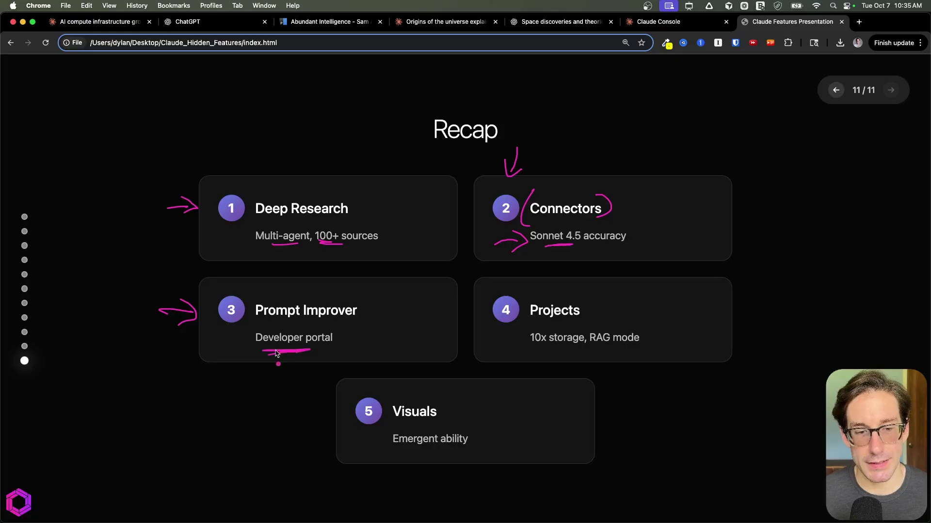
Step: Add pink arrows to Projects and Visuals, underlining '10x storage' and the Visuals title
{"action": "mouse_move", "coordinate": [469, 281]}
{"action": "left_mouse_down"}
{"action": "mouse_move", "coordinate": [485, 303]}
{"action": "mouse_move", "coordinate": [479, 287]}
{"action": "left_mouse_up"}
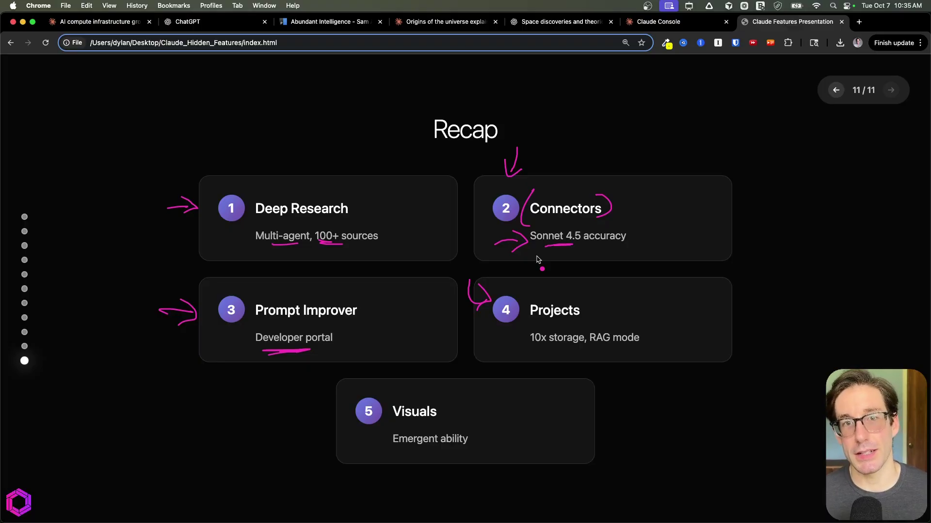
{"action": "left_click_drag", "start_coordinate": [537, 356], "coordinate": [616, 351]}
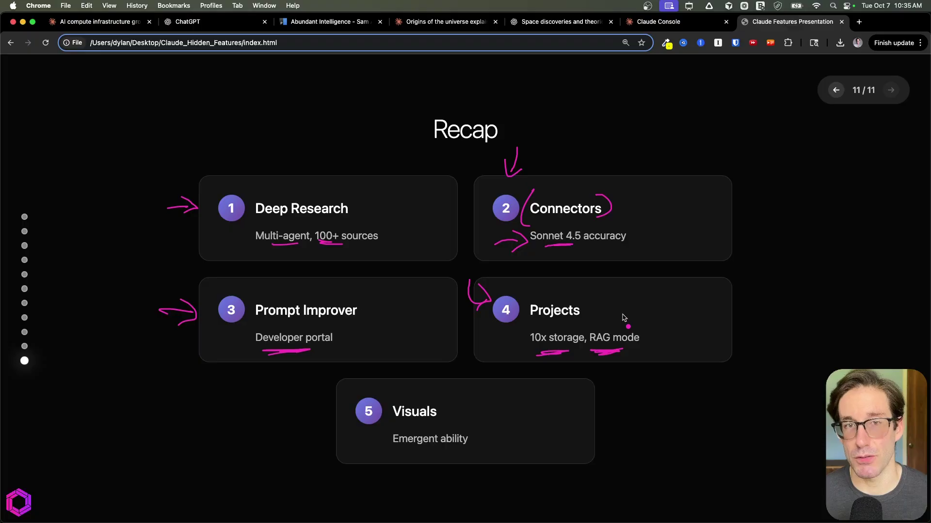
{"action": "mouse_move", "coordinate": [304, 406]}
{"action": "left_mouse_down"}
{"action": "mouse_move", "coordinate": [348, 408]}
{"action": "mouse_move", "coordinate": [329, 425]}
{"action": "left_mouse_up"}
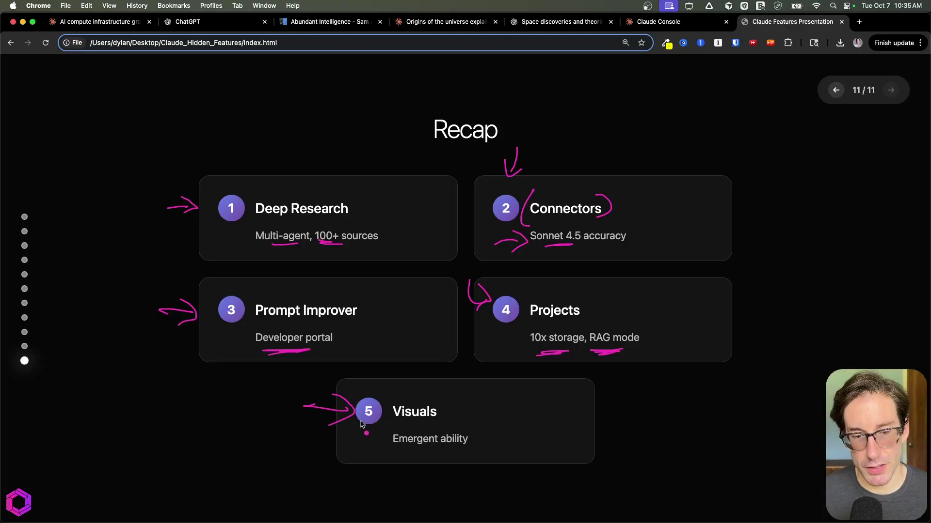
{"action": "left_click_drag", "start_coordinate": [412, 420], "coordinate": [390, 423]}
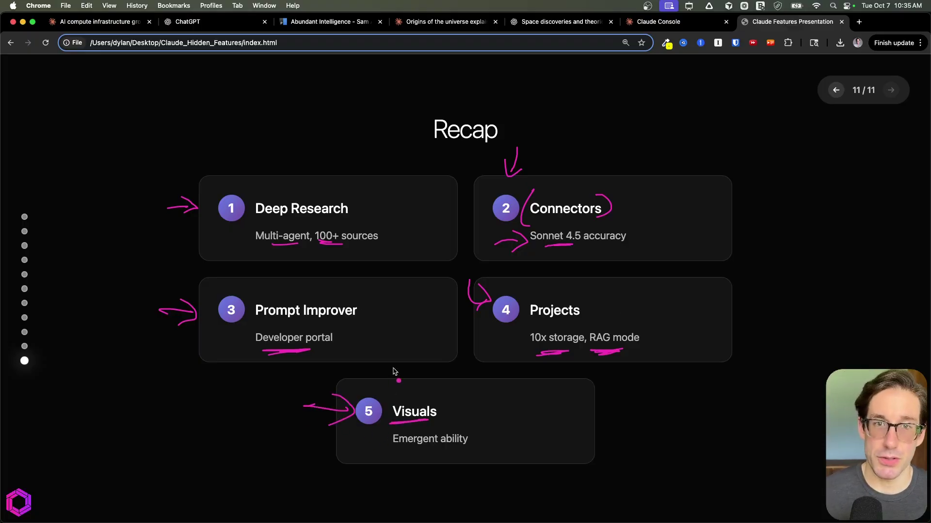